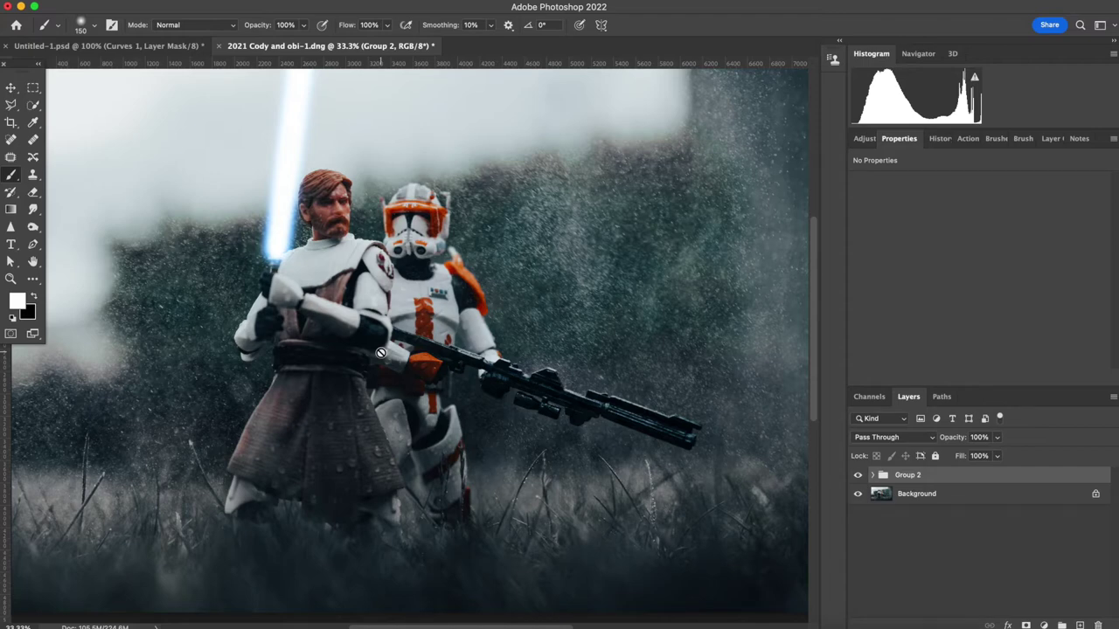
# Hide the Group 2 glow, select Background, and add a new empty layer above it
pyautogui.scroll(4, 381, 352)
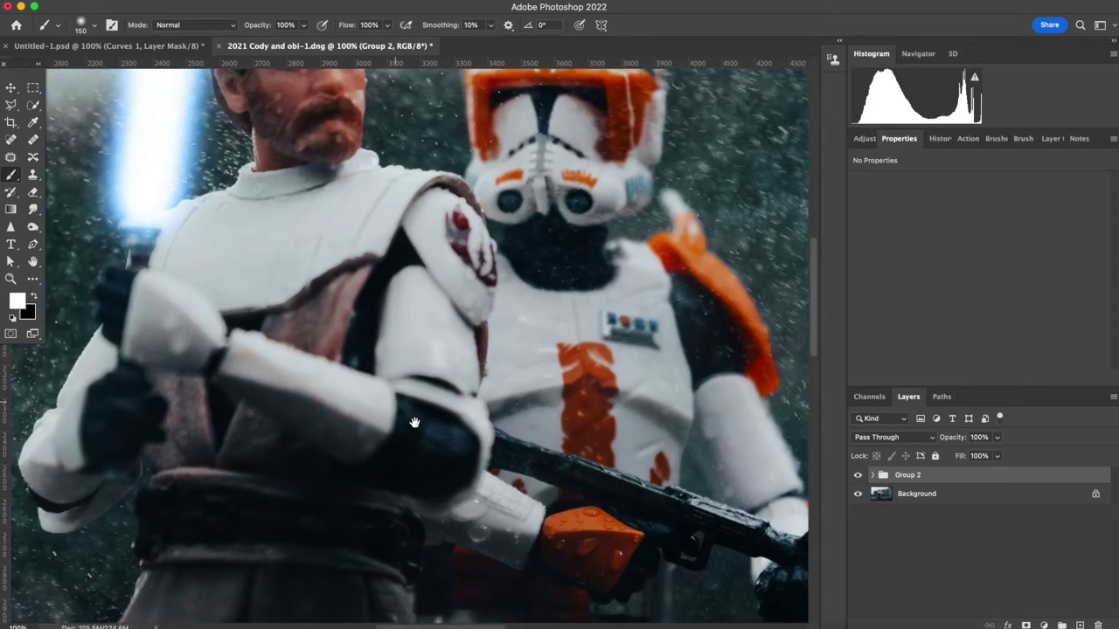
pyautogui.moveTo(415, 423); pyautogui.dragTo(476, 440)
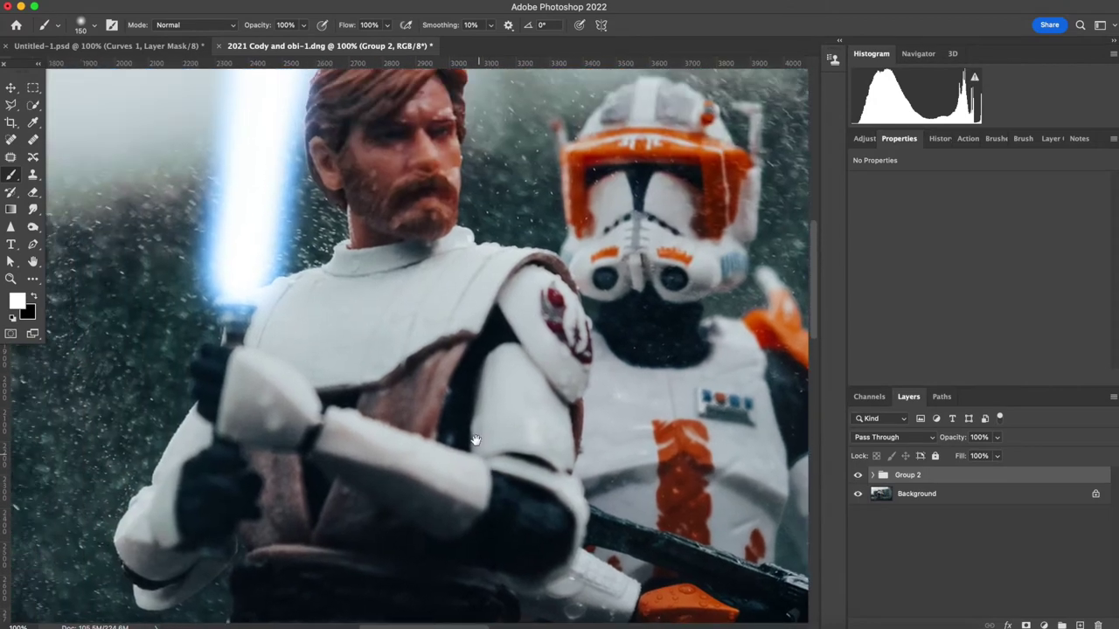
pyautogui.moveTo(428, 235); pyautogui.dragTo(440, 300)
pyautogui.scroll(-1, 441, 305)
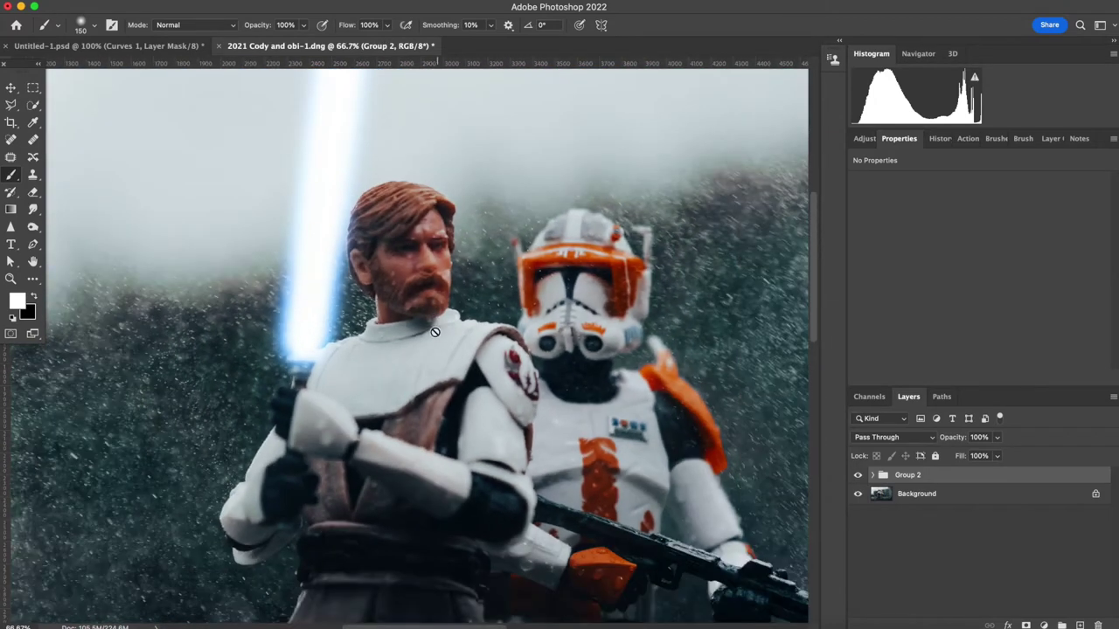
pyautogui.scroll(-2, 413, 316)
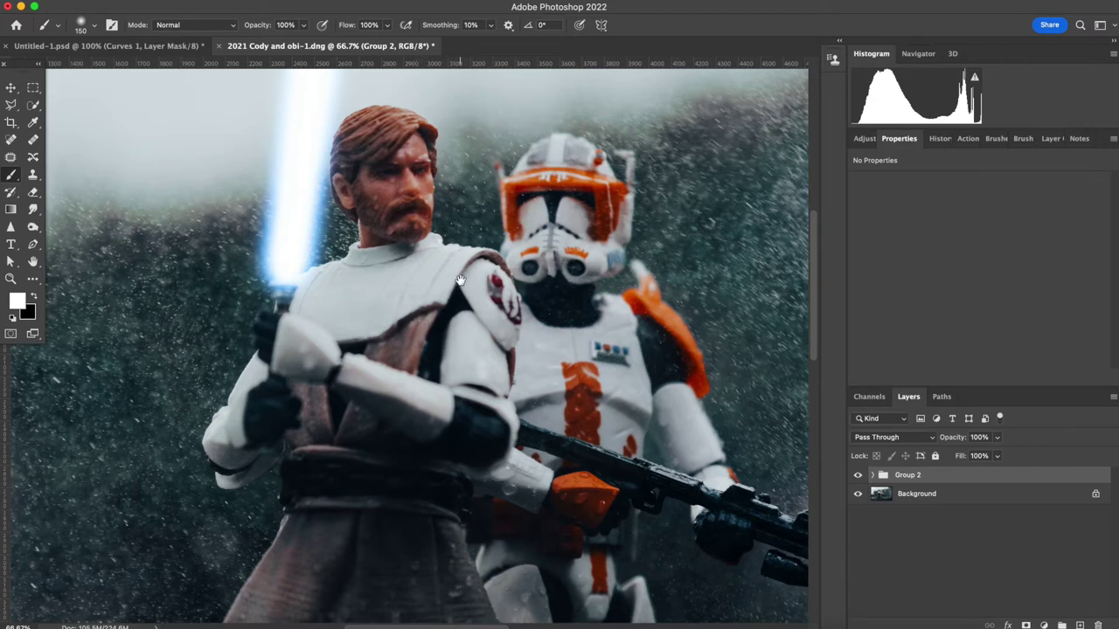
pyautogui.moveTo(461, 280)
pyautogui.mouseDown()
pyautogui.moveTo(442, 320)
pyautogui.moveTo(455, 289)
pyautogui.moveTo(476, 295)
pyautogui.mouseUp()
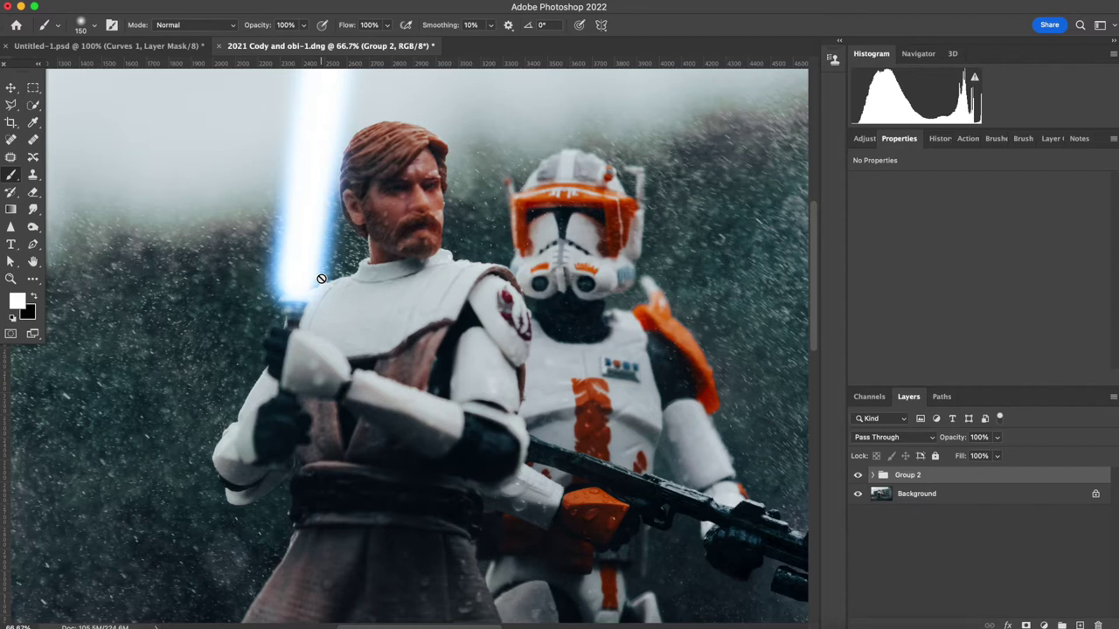
pyautogui.scroll(-2, 321, 278)
pyautogui.moveTo(518, 358); pyautogui.dragTo(441, 308)
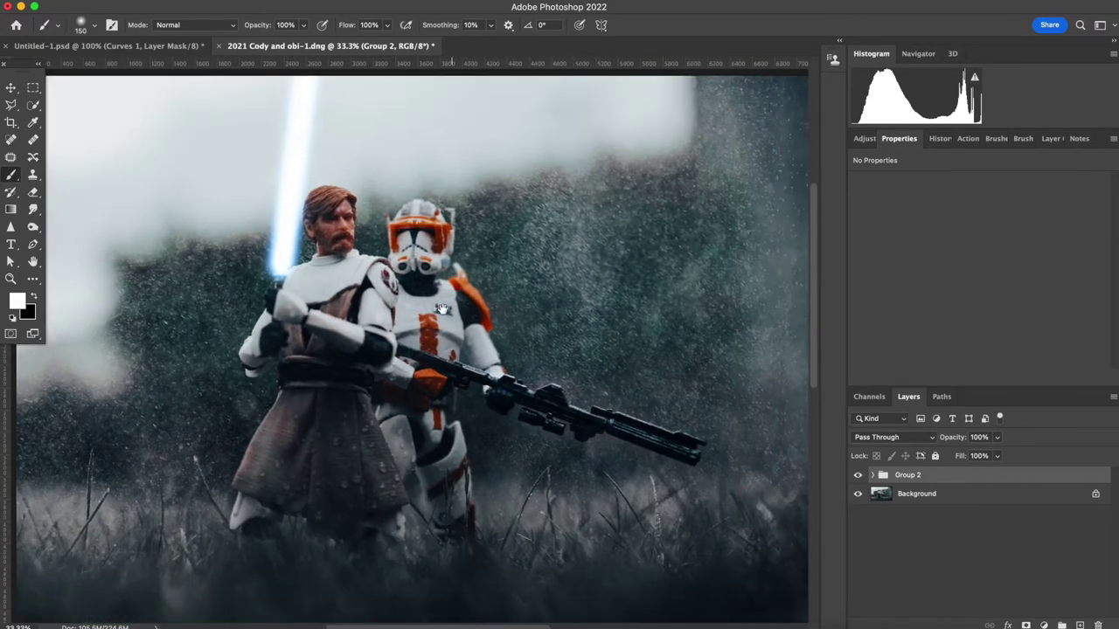
pyautogui.click(857, 475)
pyautogui.click(924, 498)
pyautogui.moveTo(507, 285)
pyautogui.mouseDown()
pyautogui.moveTo(527, 310)
pyautogui.moveTo(505, 284)
pyautogui.mouseUp()
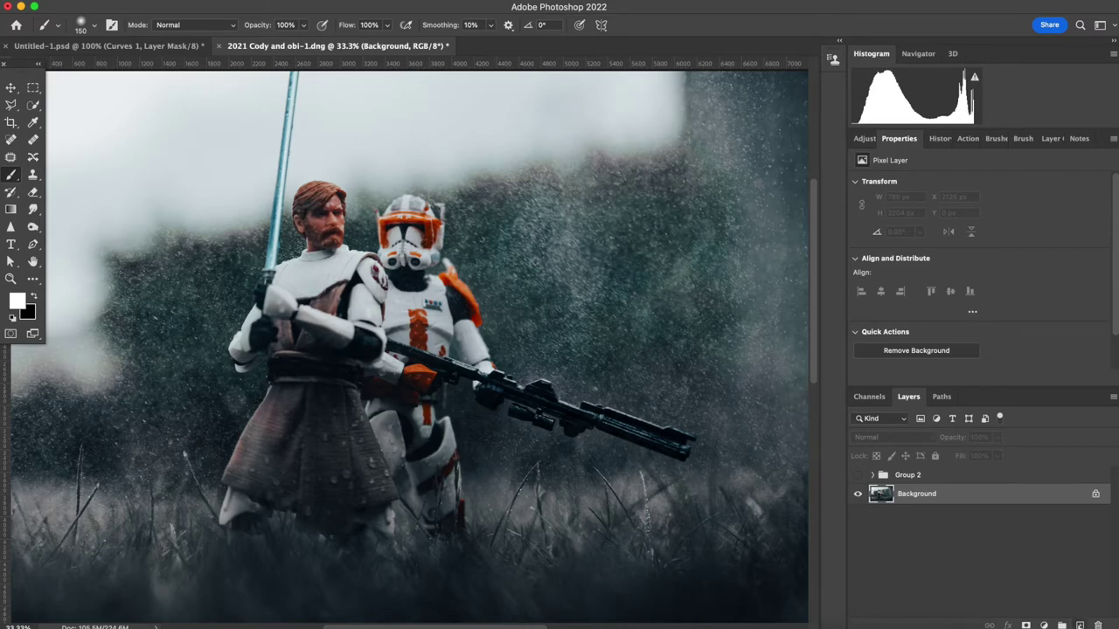
pyautogui.click(1080, 626)
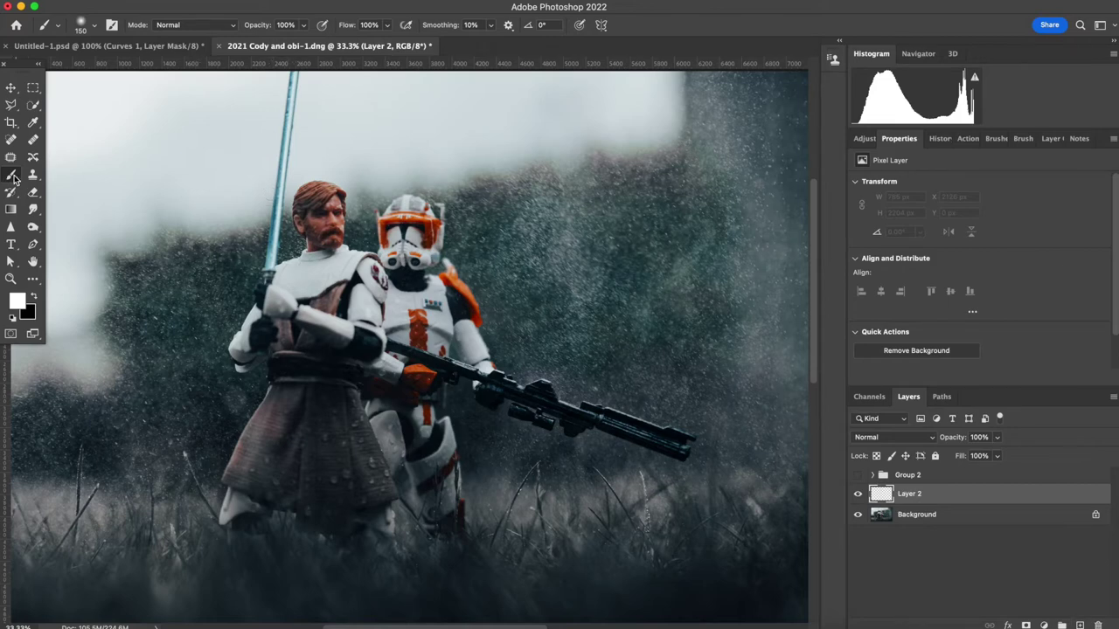
# Zoom in on the lightsaber and paint a white glow dab at the hilt
pyautogui.press('super+plus')
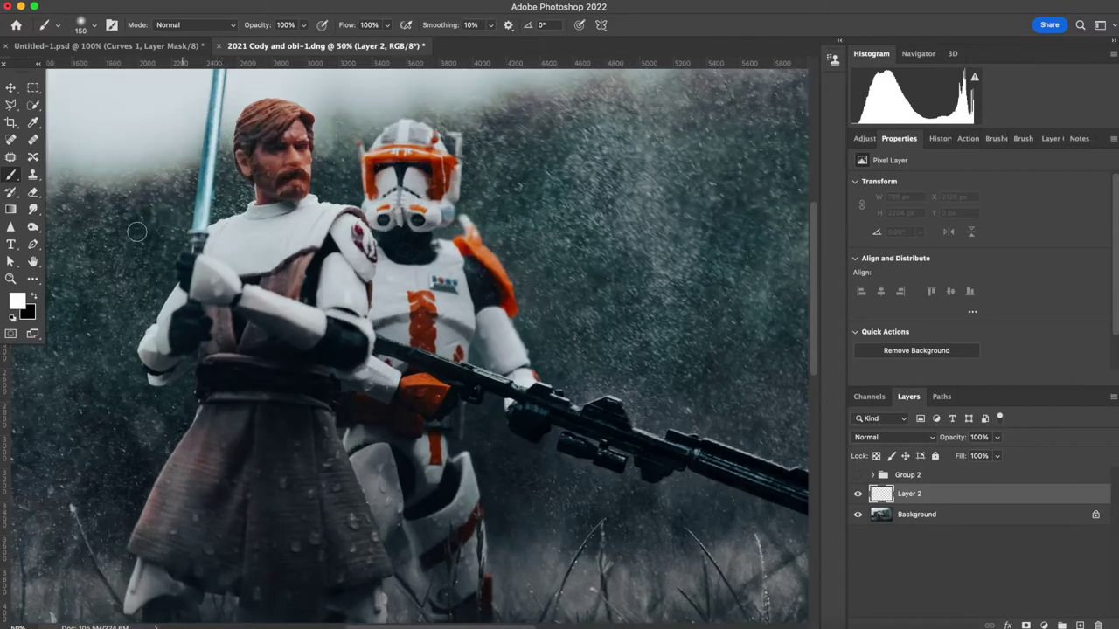
pyautogui.moveTo(105, 200); pyautogui.dragTo(301, 358)
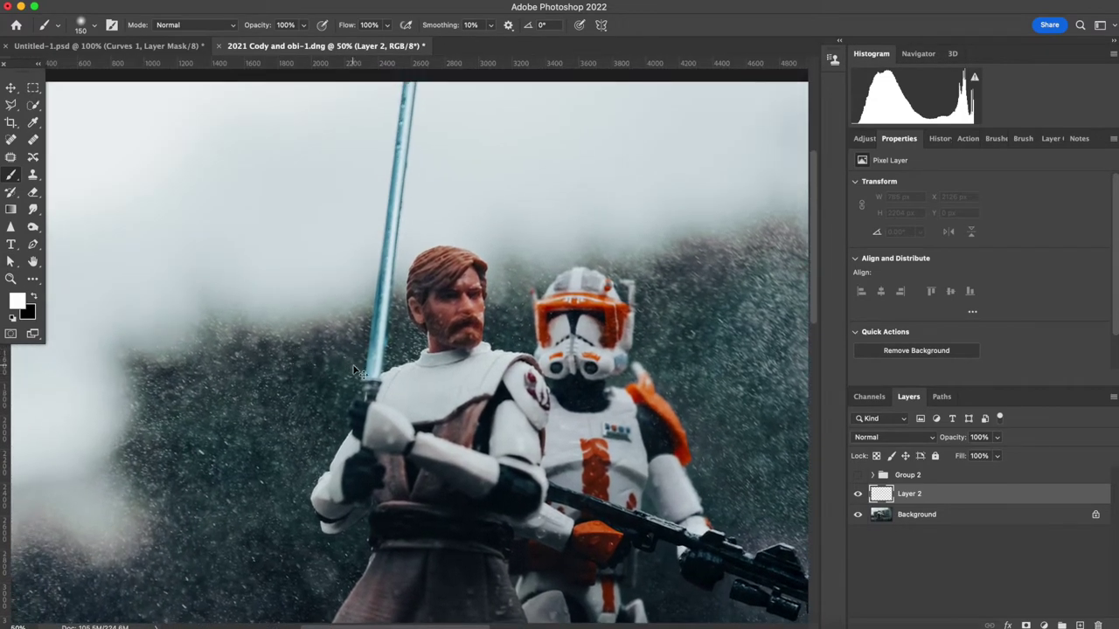
pyautogui.press('super+plus')
pyautogui.press('super+plus')
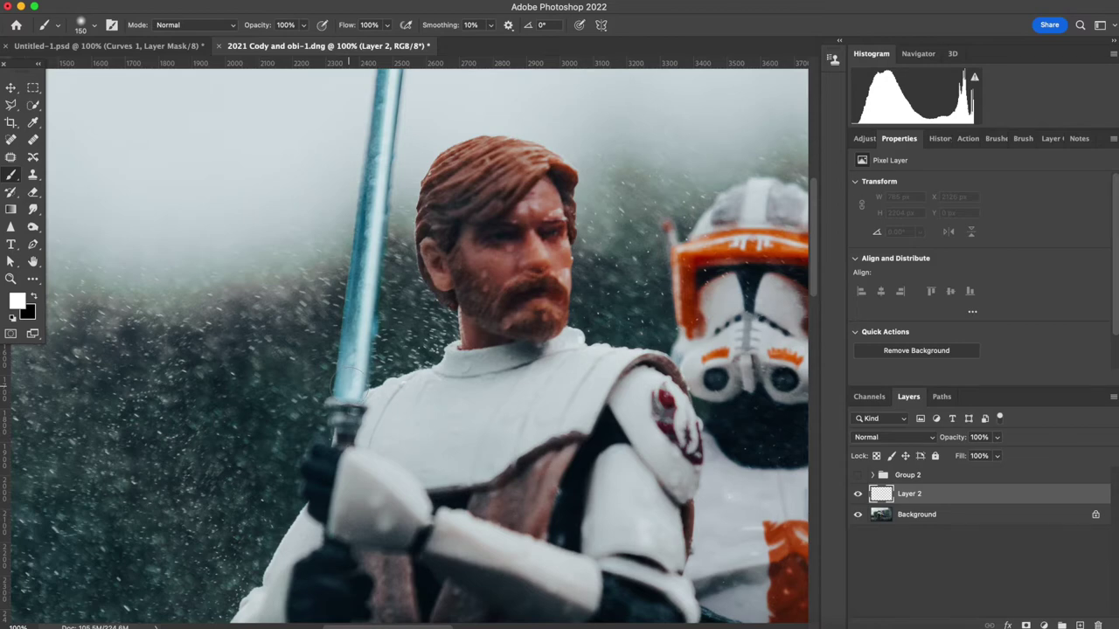
pyautogui.click(349, 386)
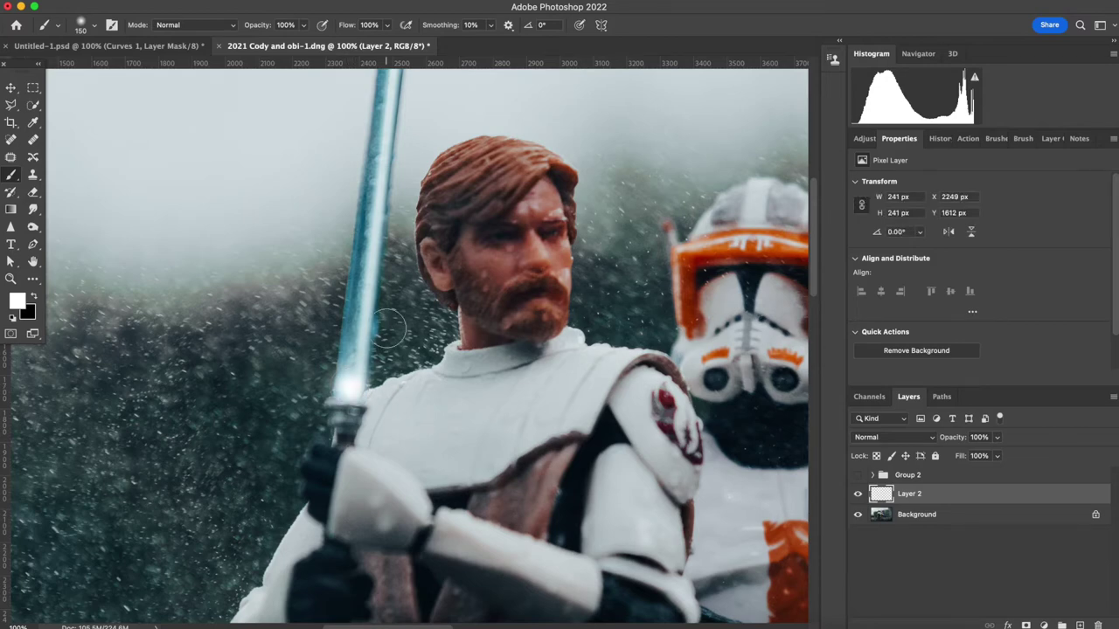
# Paint a straight white blade from hilt to tip, then duplicate the blade layer
pyautogui.scroll(-5, 389, 329)
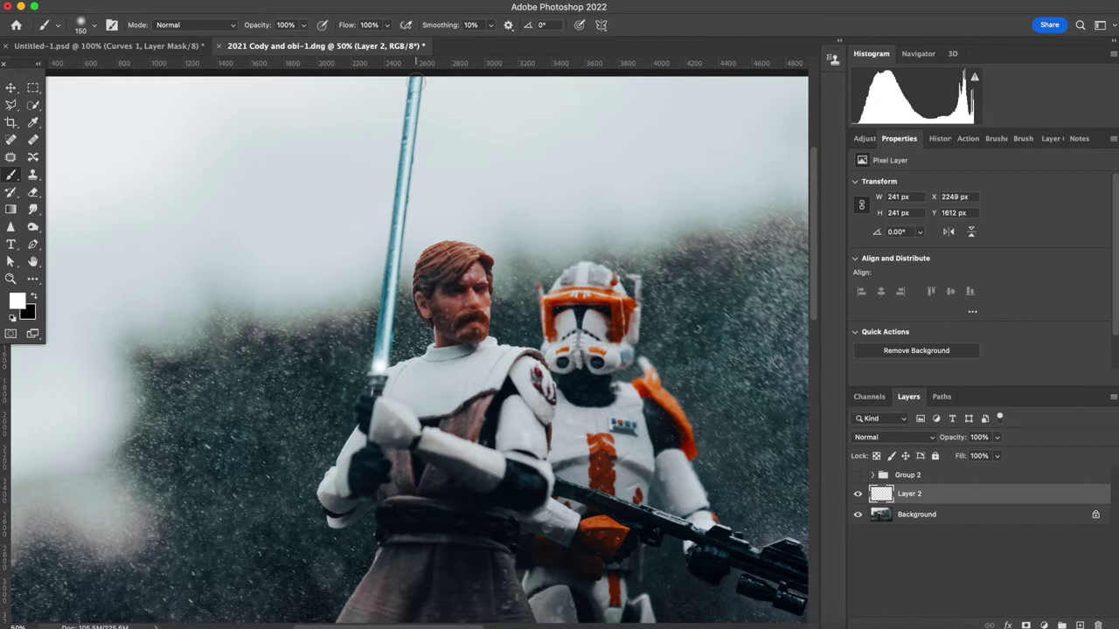
pyautogui.keyDown('shift'); pyautogui.click(416, 80); pyautogui.keyUp('shift')
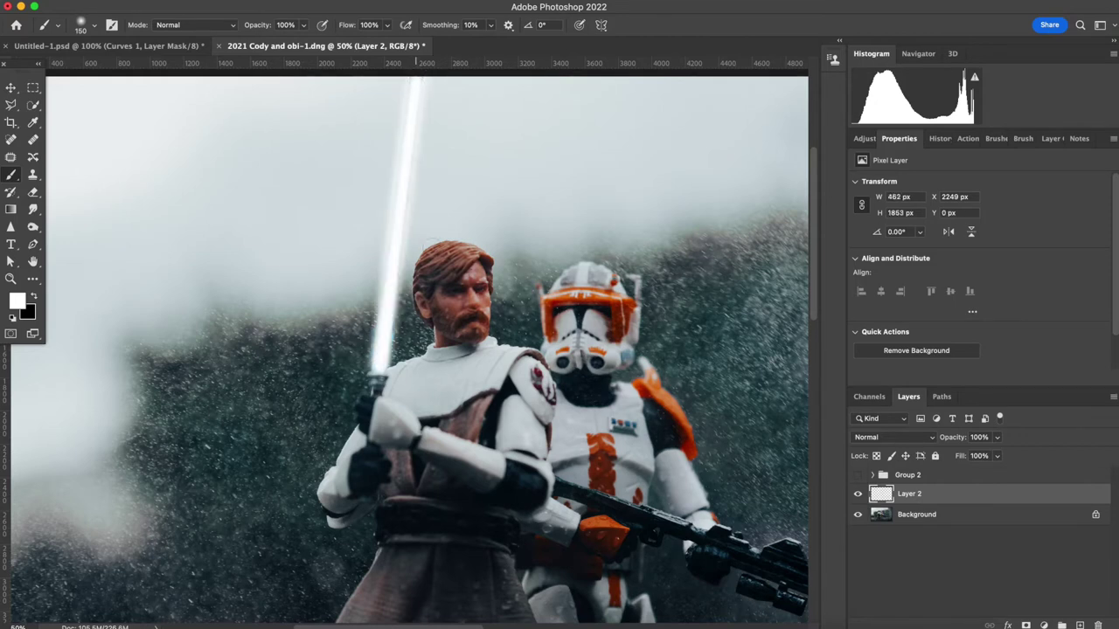
pyautogui.moveTo(658, 452); pyautogui.dragTo(560, 376)
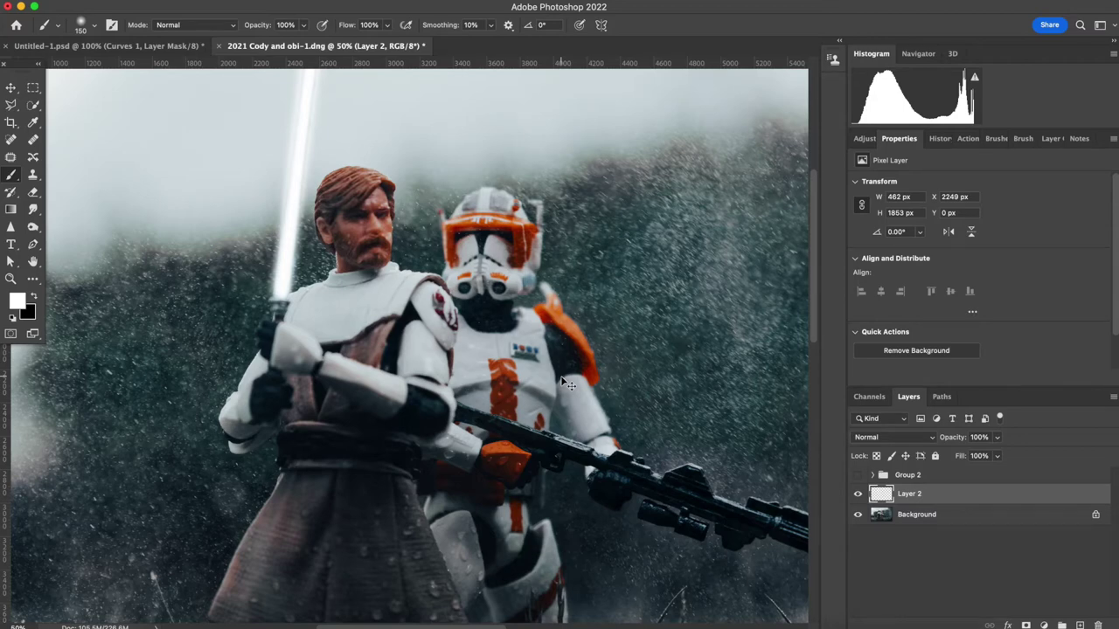
pyautogui.hotkey('ctrl', 'j')
pyautogui.hotkey('ctrl', 'j')
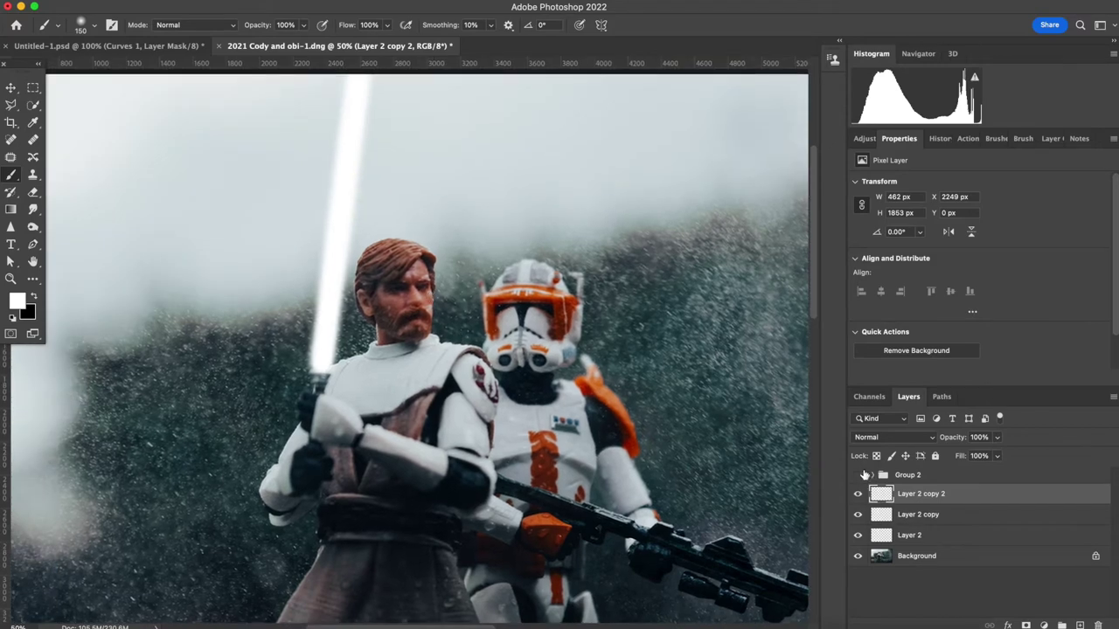
# Toggle Group 2 on and off to compare the original glow with the new blade
pyautogui.click(860, 475)
pyautogui.click(860, 475)
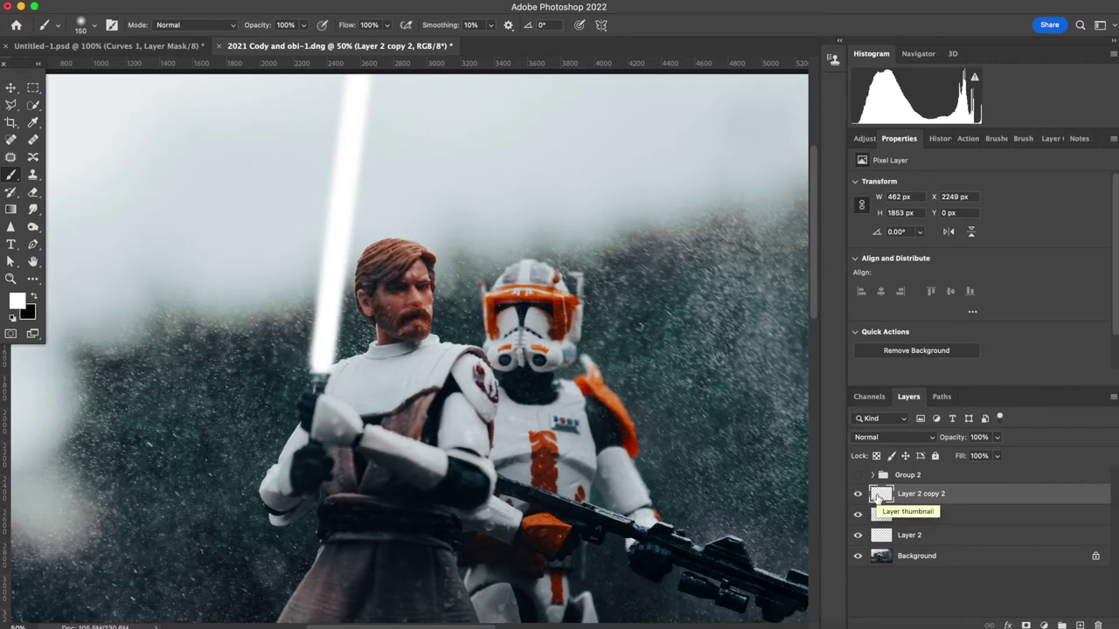
# Apply a 5-pixel Gaussian Blur to the bottom blade layer
pyautogui.click(880, 535)
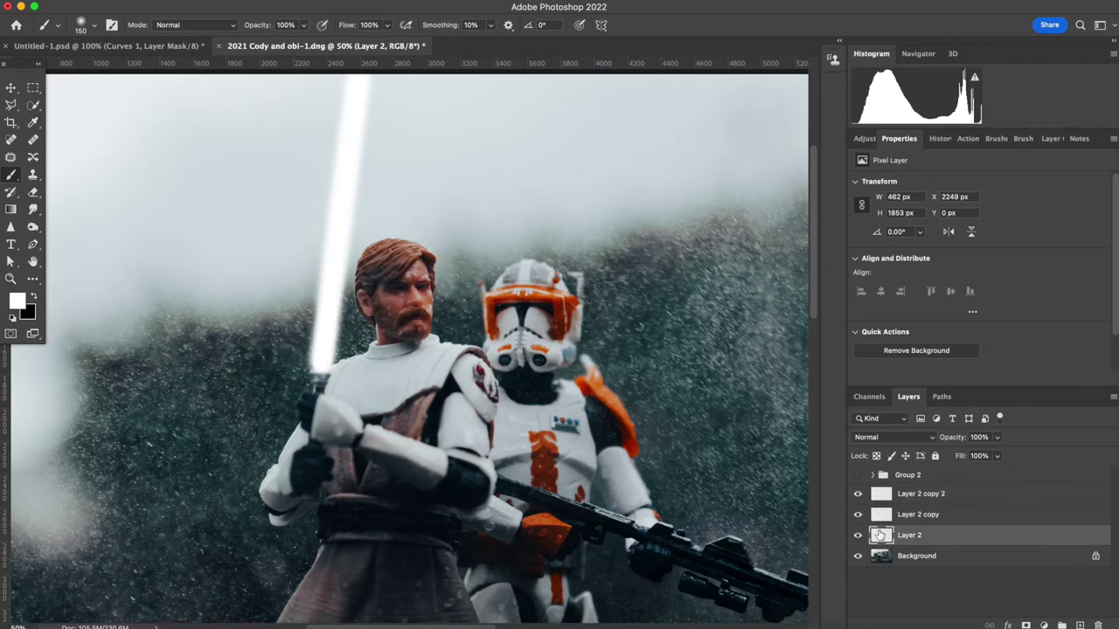
pyautogui.click(306, 0)
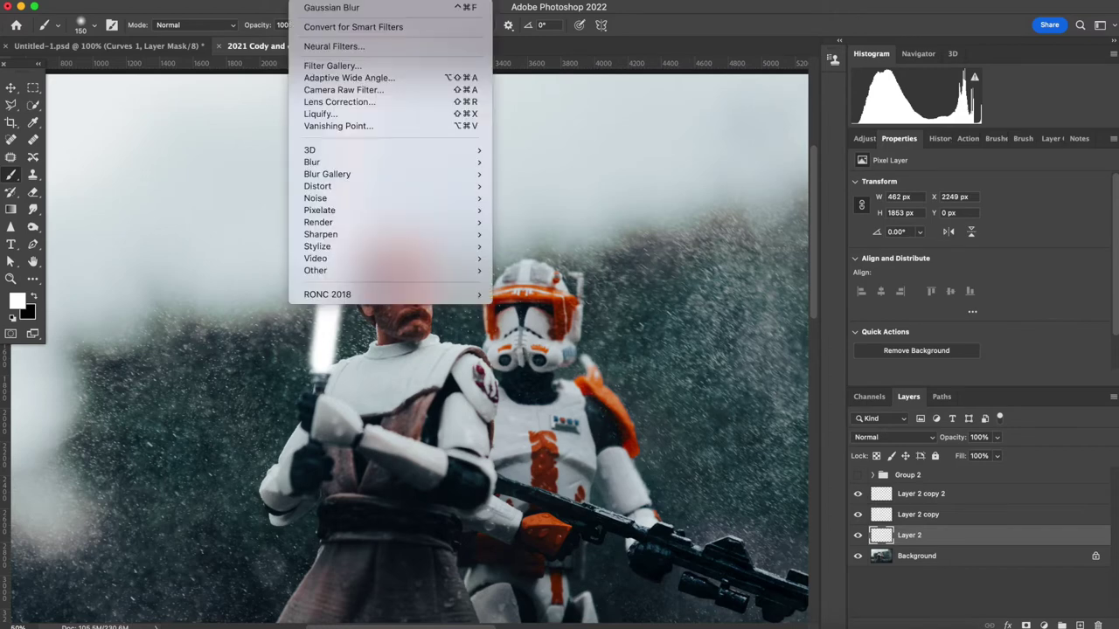
pyautogui.moveTo(349, 160)
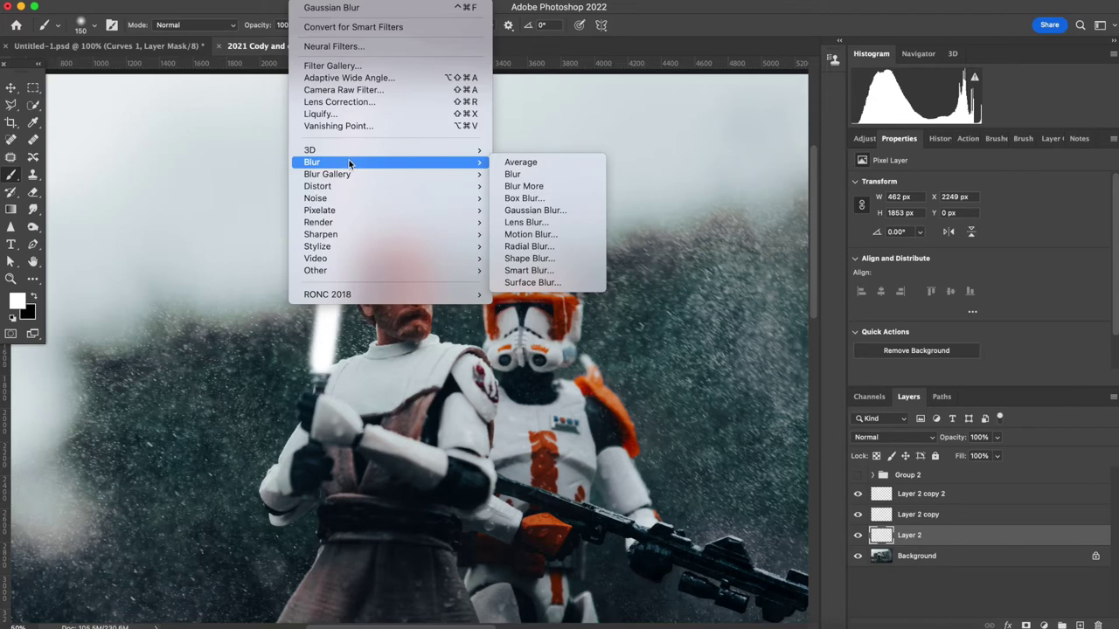
pyautogui.click(558, 209)
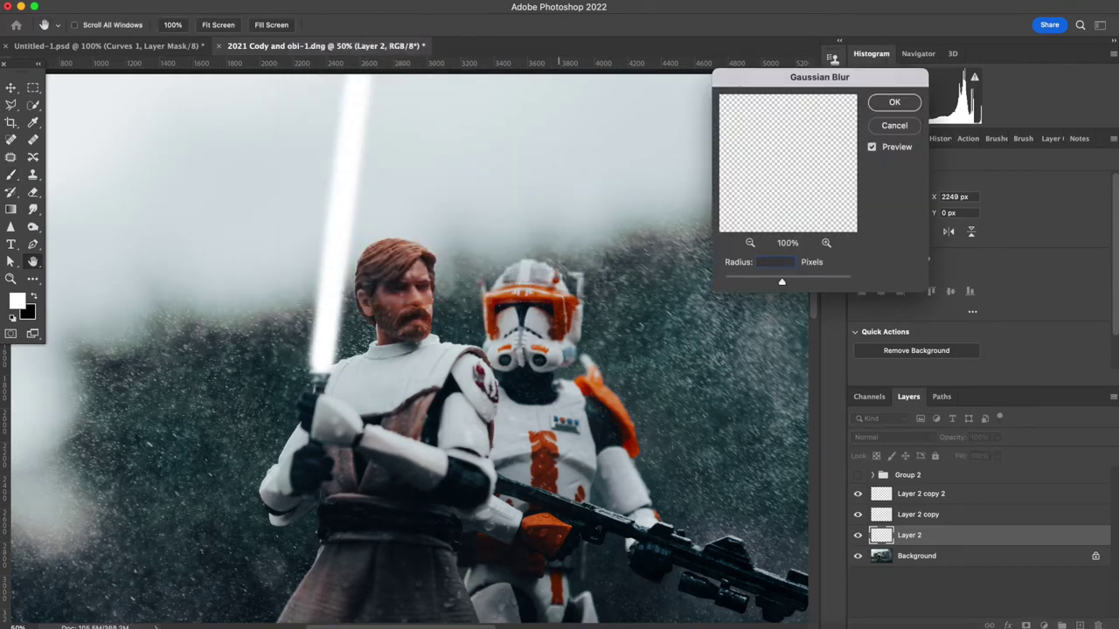
pyautogui.write('5')
pyautogui.click(889, 102)
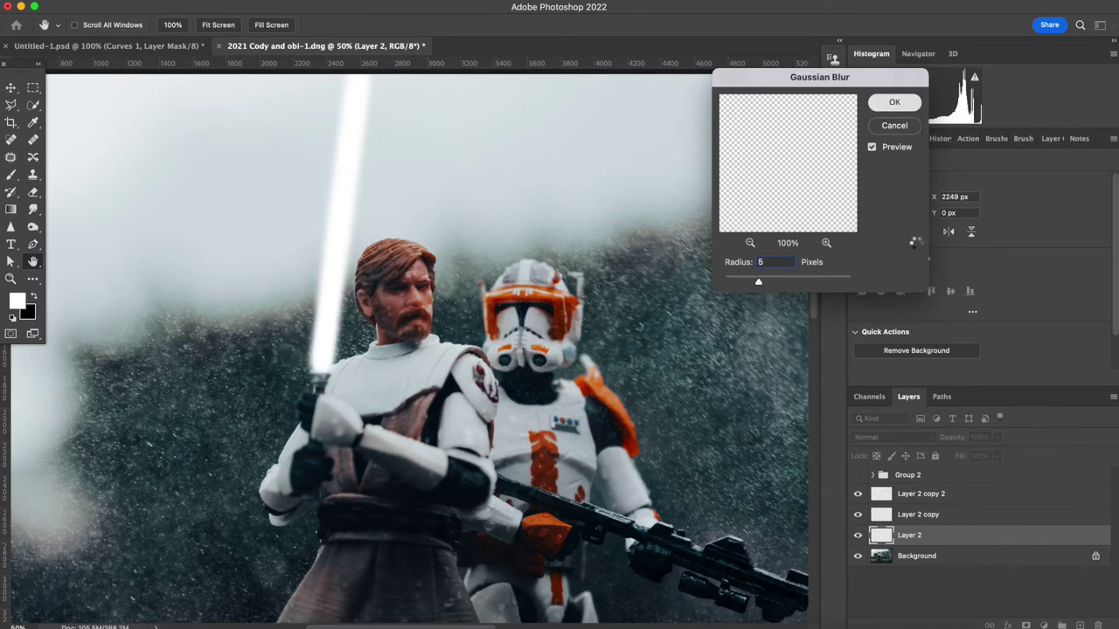
# Apply a 25-pixel Gaussian Blur to Layer 2 copy 2
pyautogui.click(924, 520)
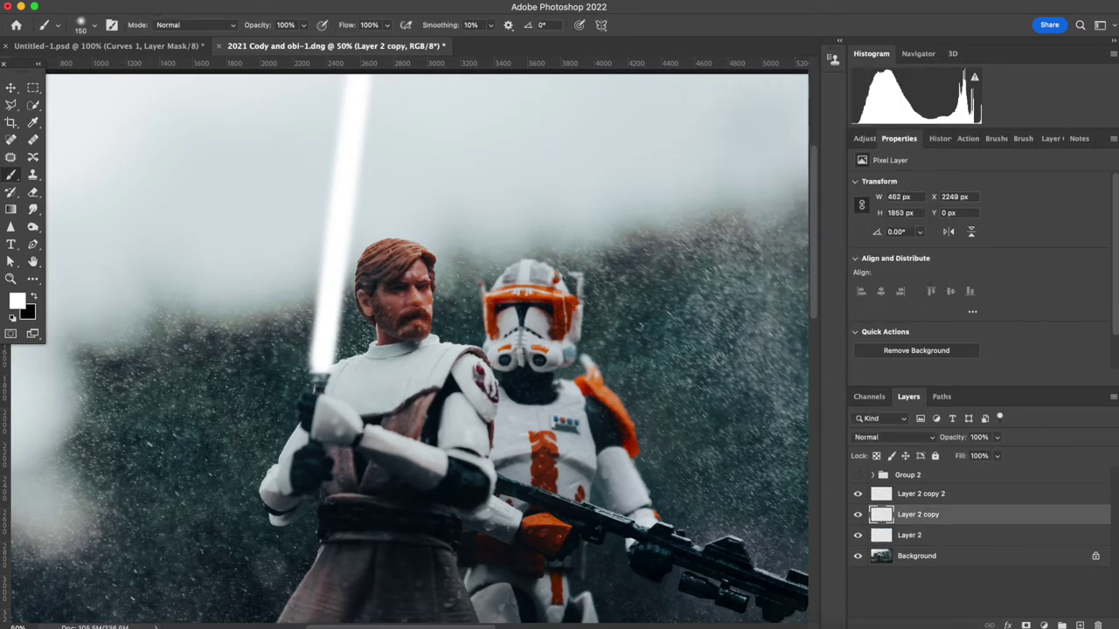
pyautogui.click(306, 2)
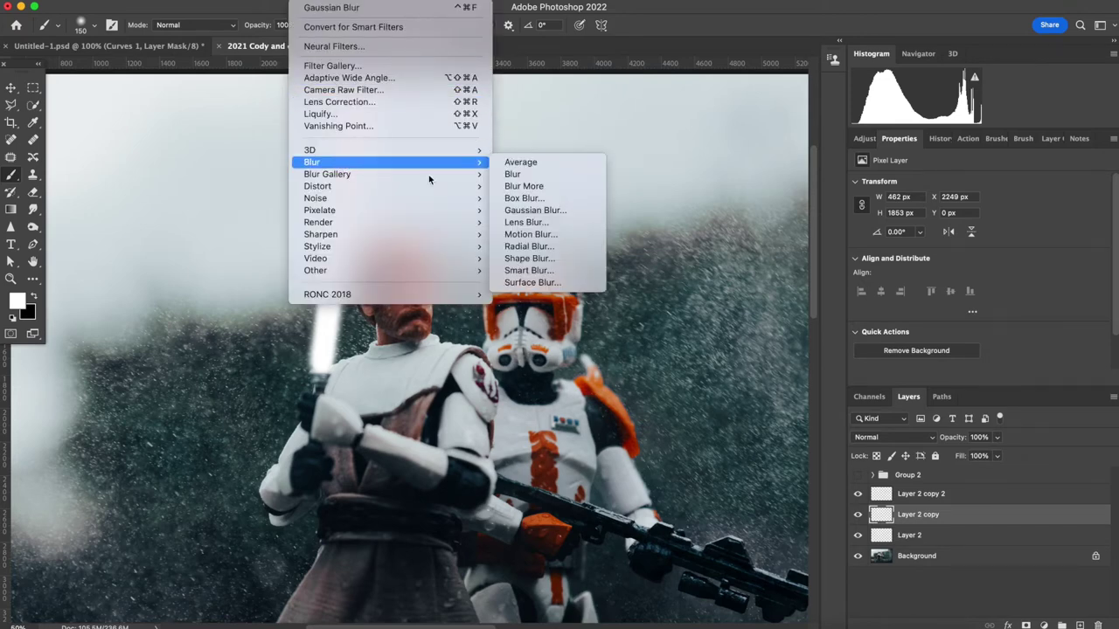
pyautogui.click(535, 210)
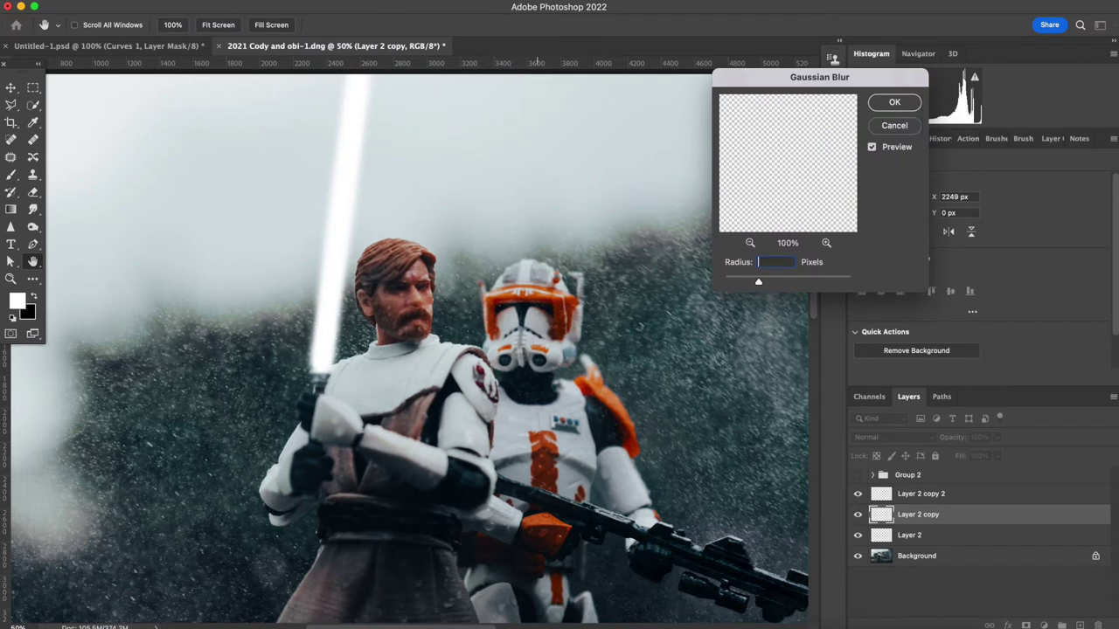
pyautogui.click(891, 124)
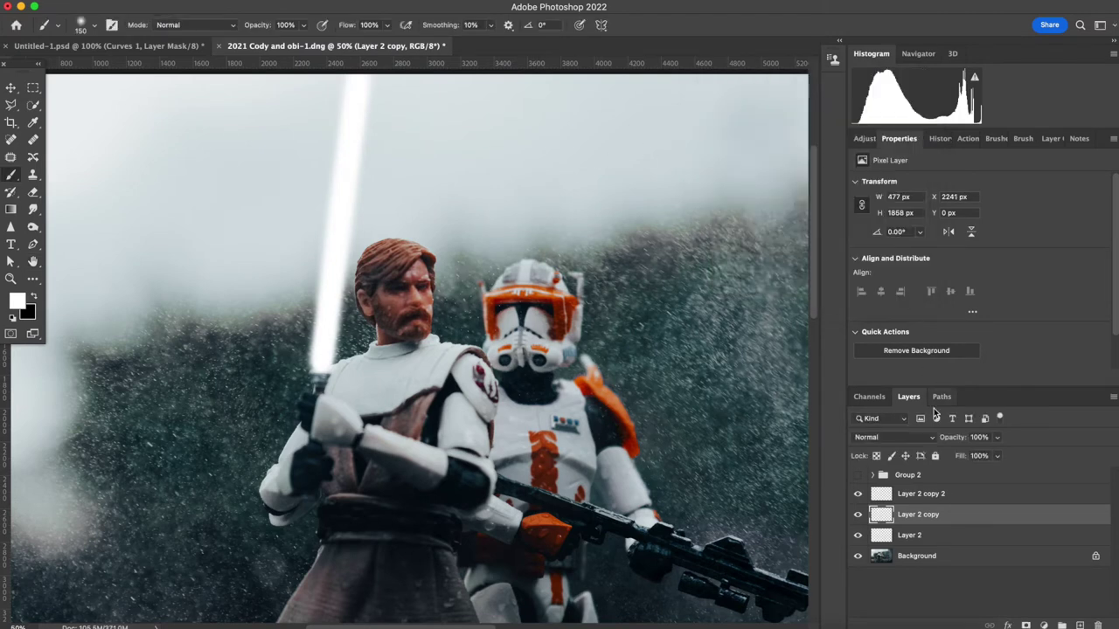
pyautogui.click(937, 494)
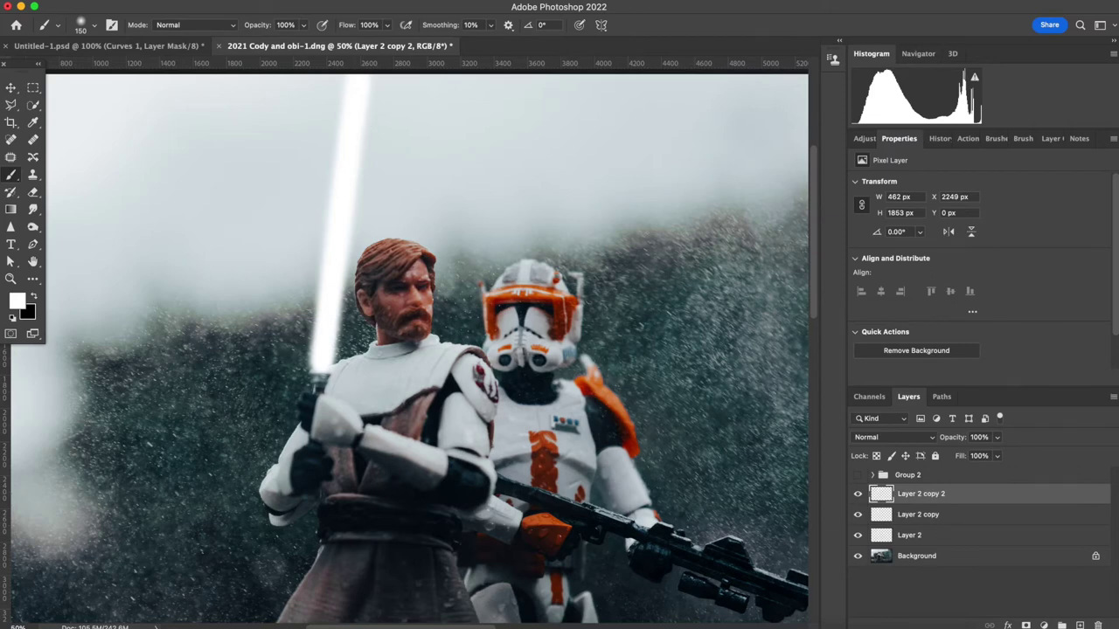
pyautogui.click(308, 1)
pyautogui.moveTo(350, 163)
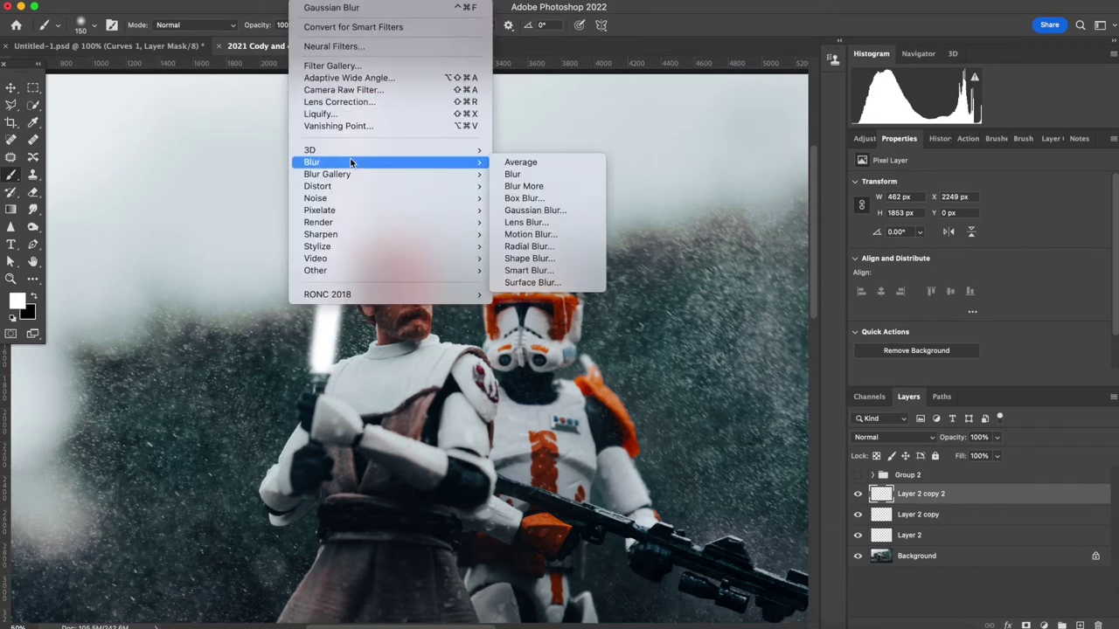
pyautogui.click(572, 211)
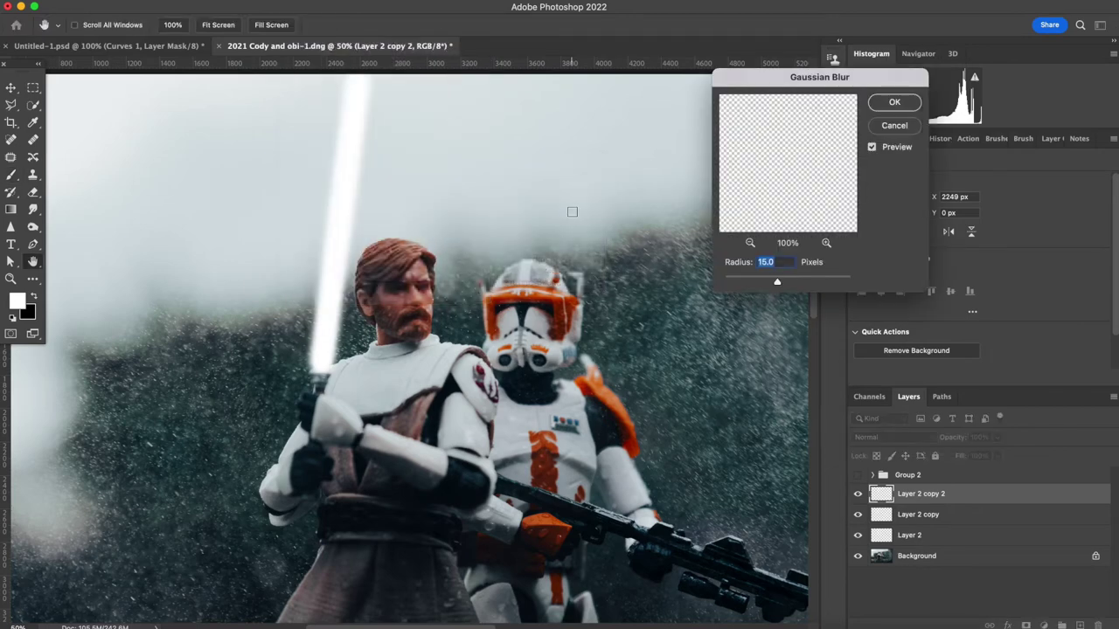
pyautogui.write('25')
pyautogui.click(897, 101)
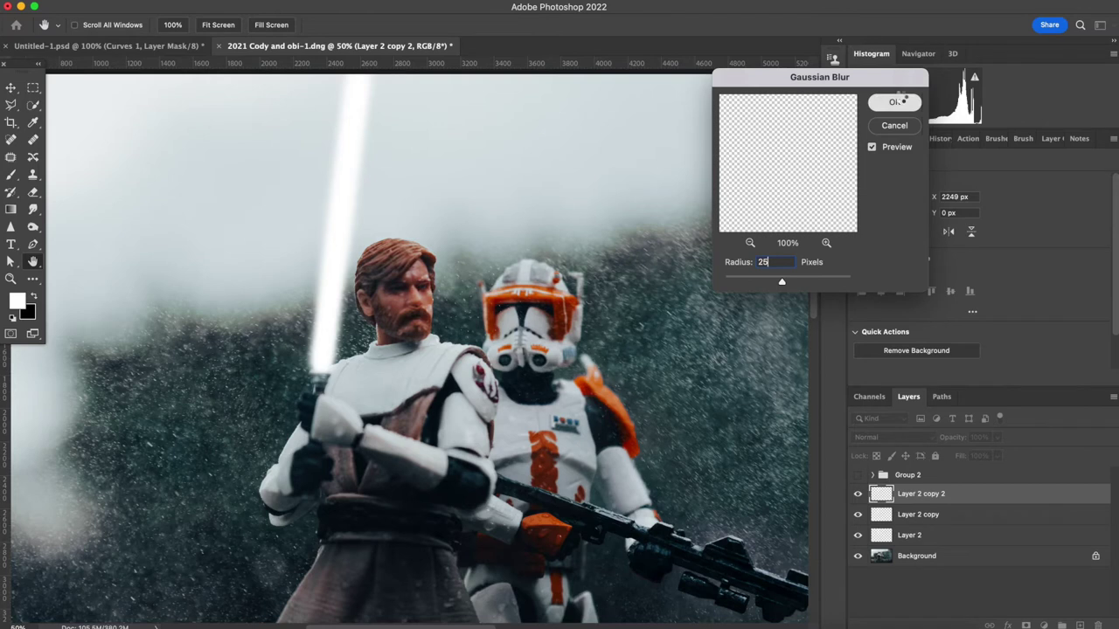
pyautogui.press('b')
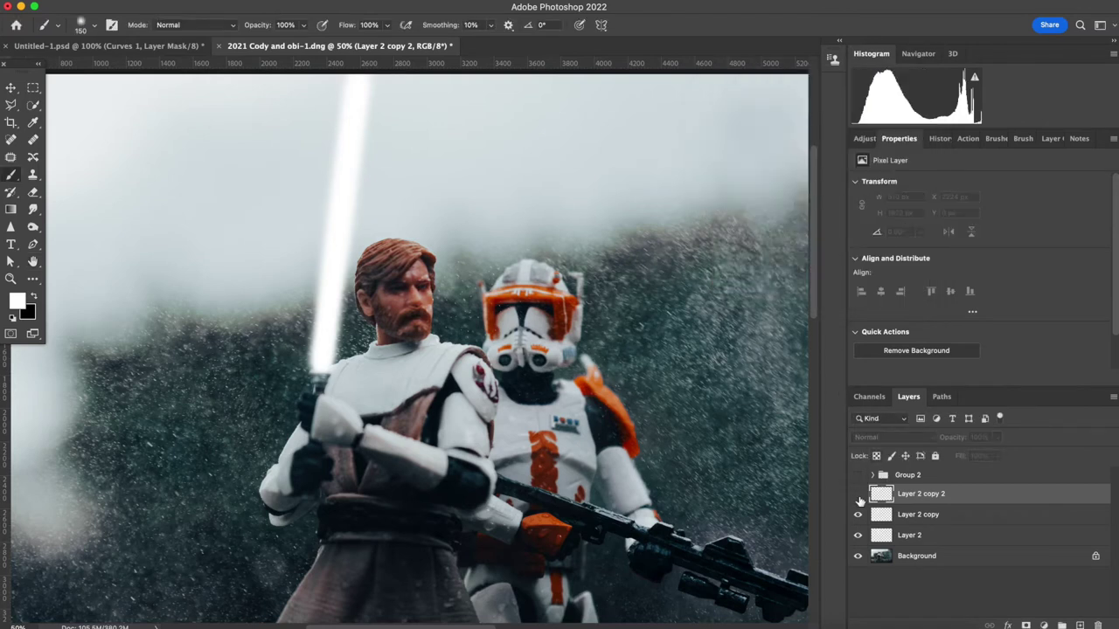
# Toggle the blade layers' visibility to compare the glow, then select Background
pyautogui.click(859, 495)
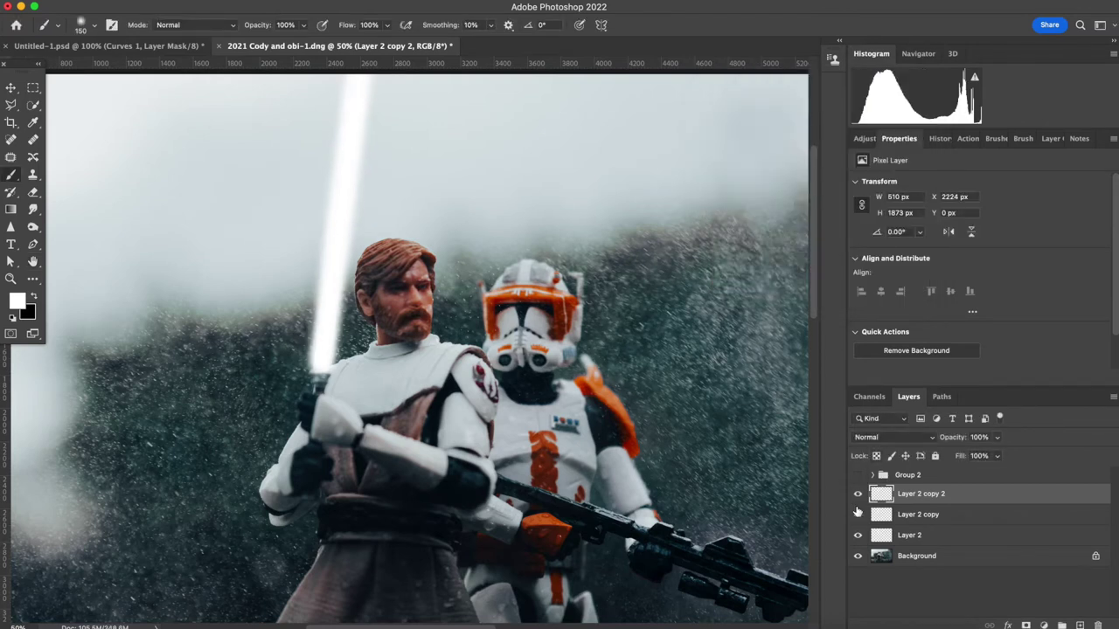
pyautogui.click(859, 535)
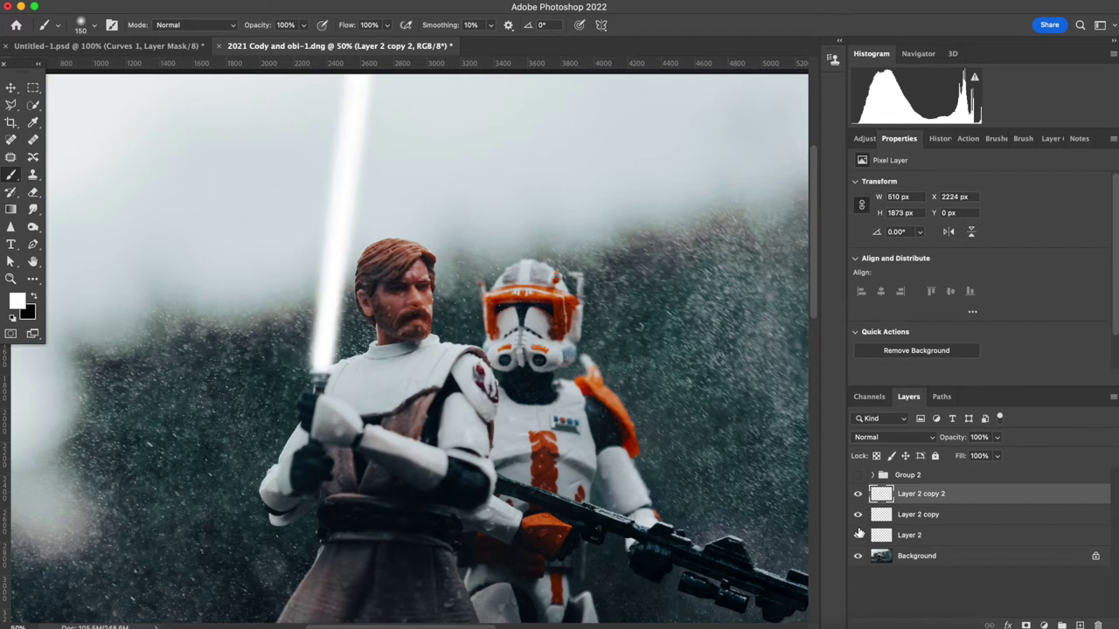
pyautogui.click(858, 534)
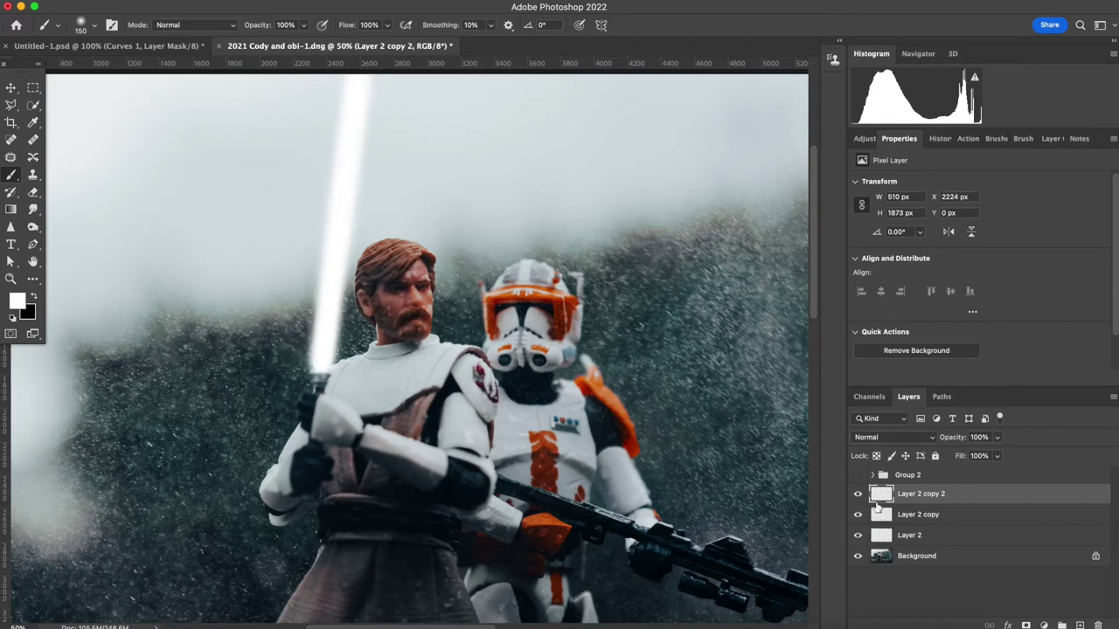
pyautogui.click(882, 556)
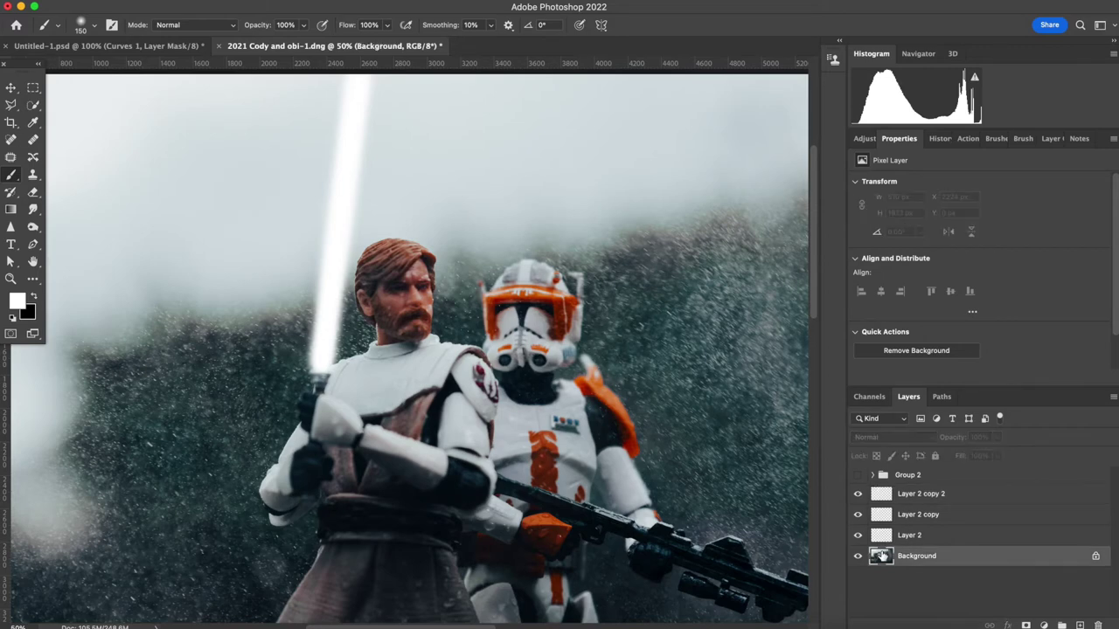
# Add Layer 3 above the Background, fill it with black, and zoom out to fit
pyautogui.click(1080, 626)
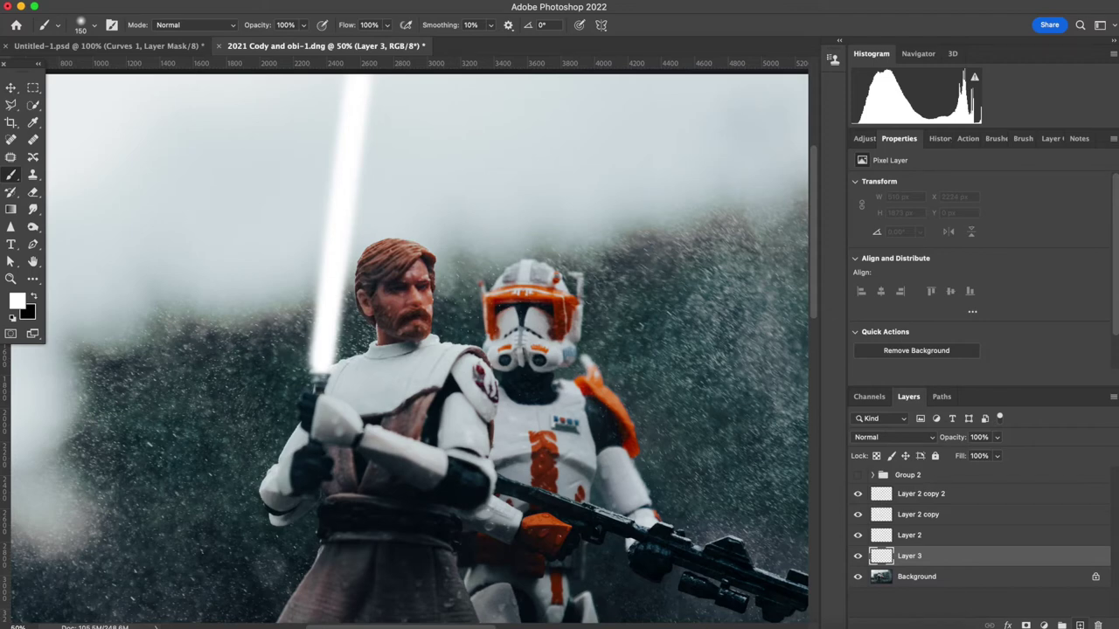
pyautogui.press('super+BackSpace')
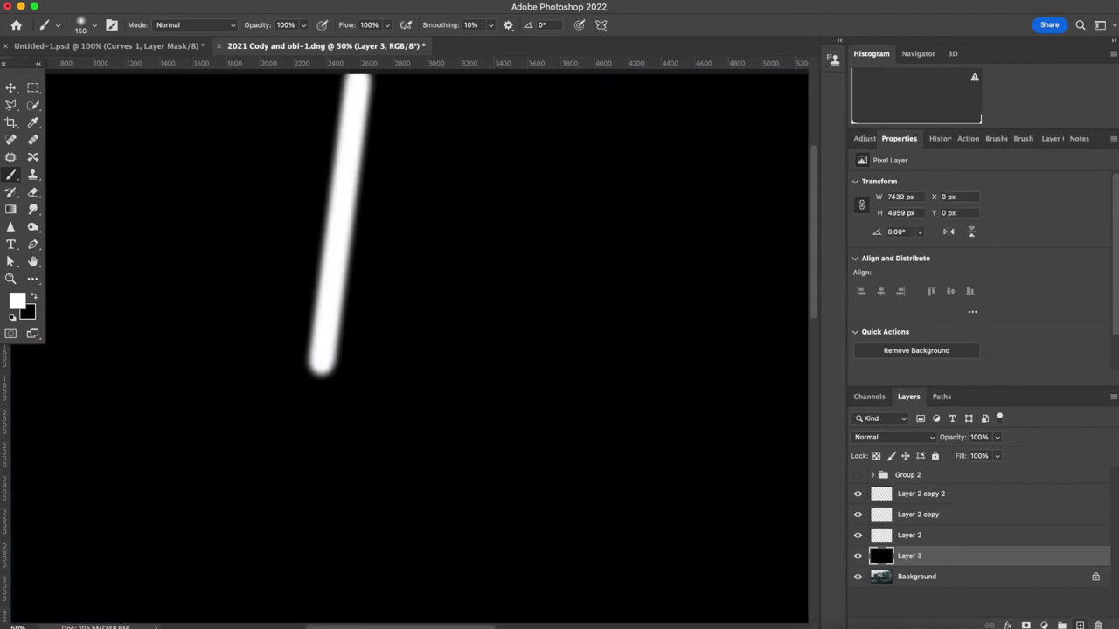
pyautogui.press('super+minus')
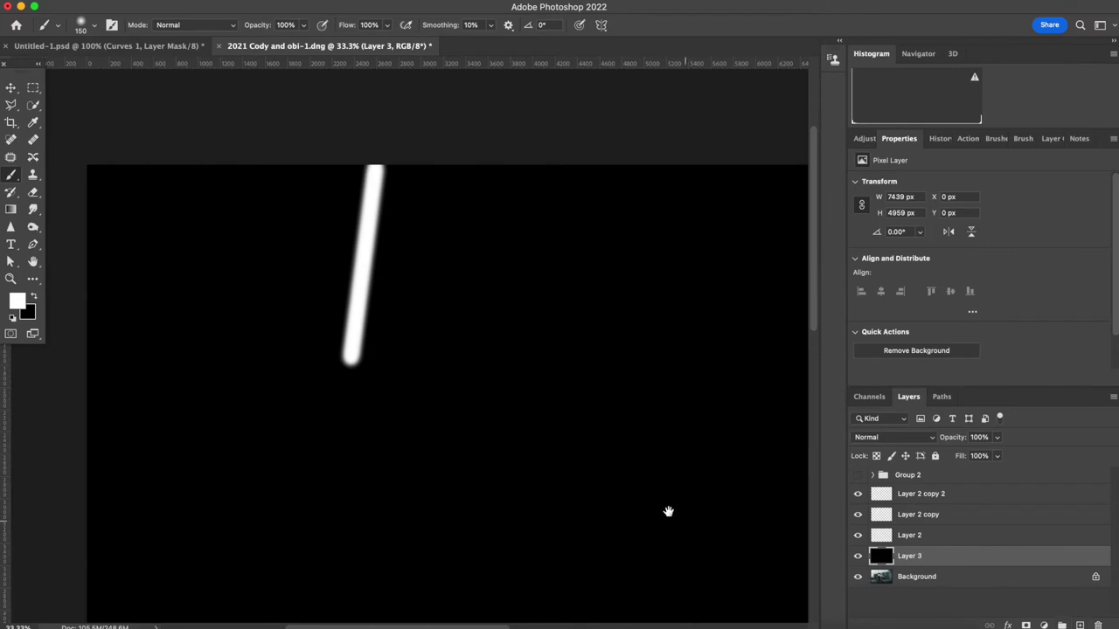
pyautogui.moveTo(670, 512)
pyautogui.mouseDown()
pyautogui.moveTo(585, 452)
pyautogui.moveTo(574, 425)
pyautogui.mouseUp()
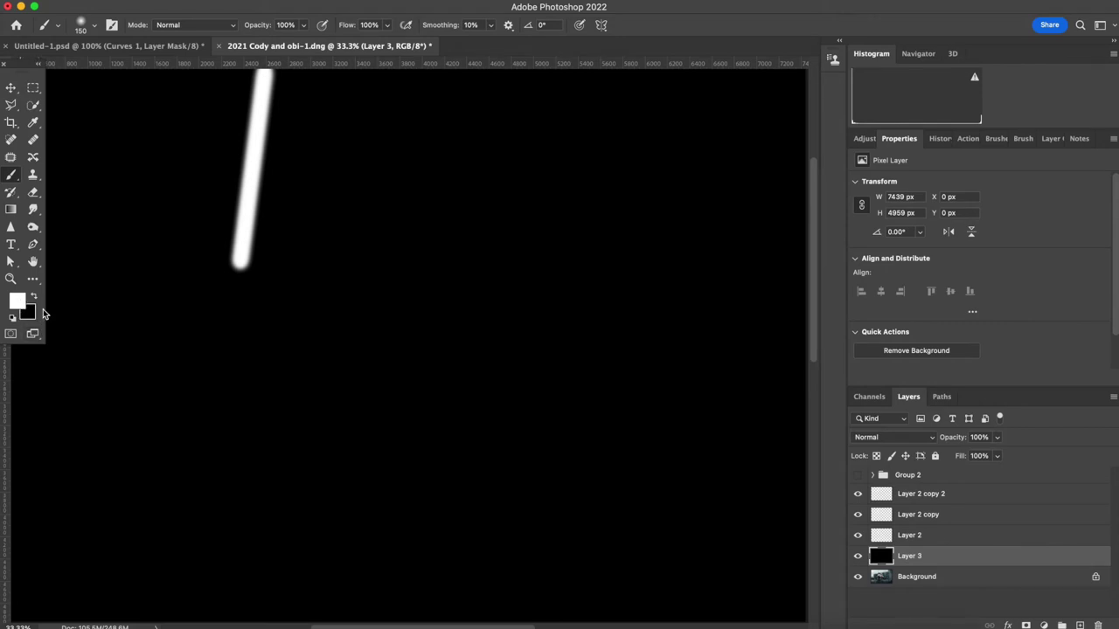
pyautogui.press('super+minus')
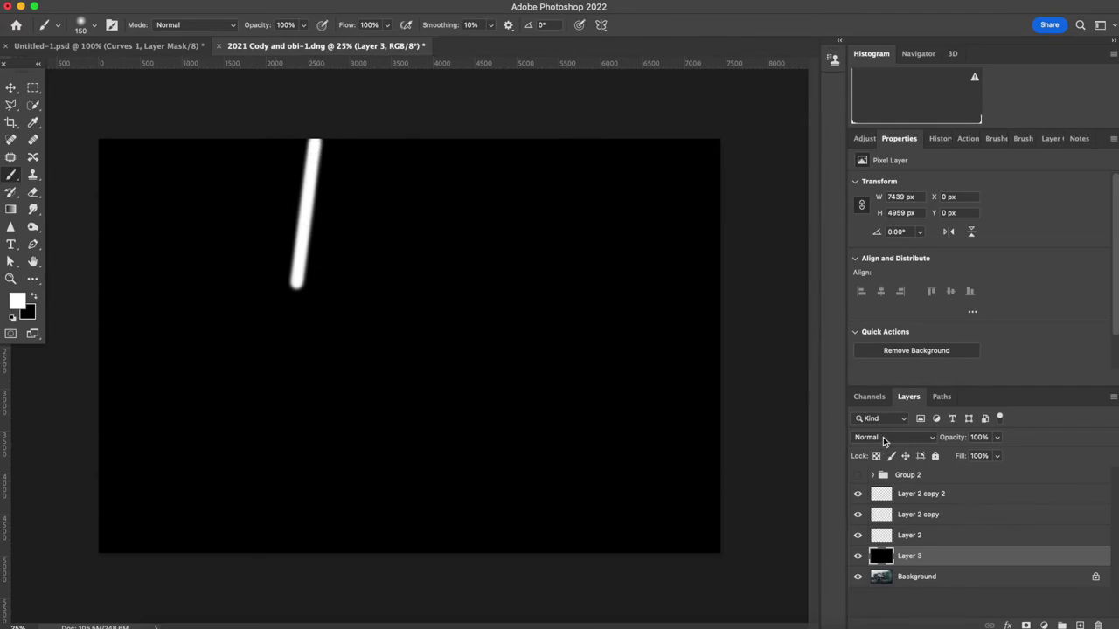
# Merge Layer 2 copy 2 through Layer 3 into one layer set to Screen blending
pyautogui.keyDown('shift'); pyautogui.click(920, 494); pyautogui.keyUp('shift')
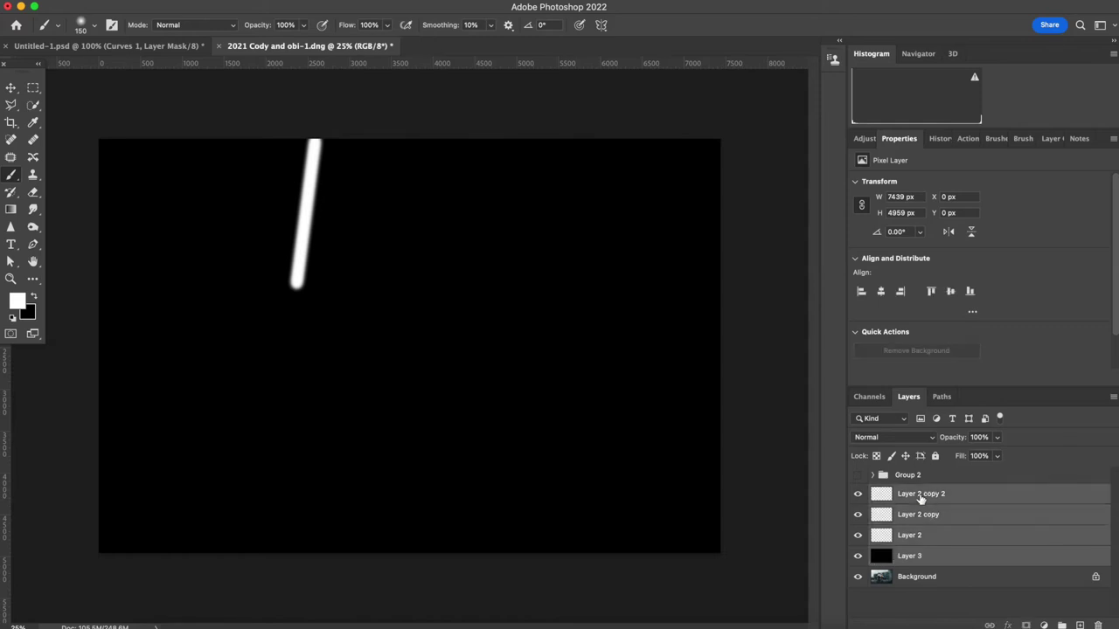
pyautogui.click(1113, 398)
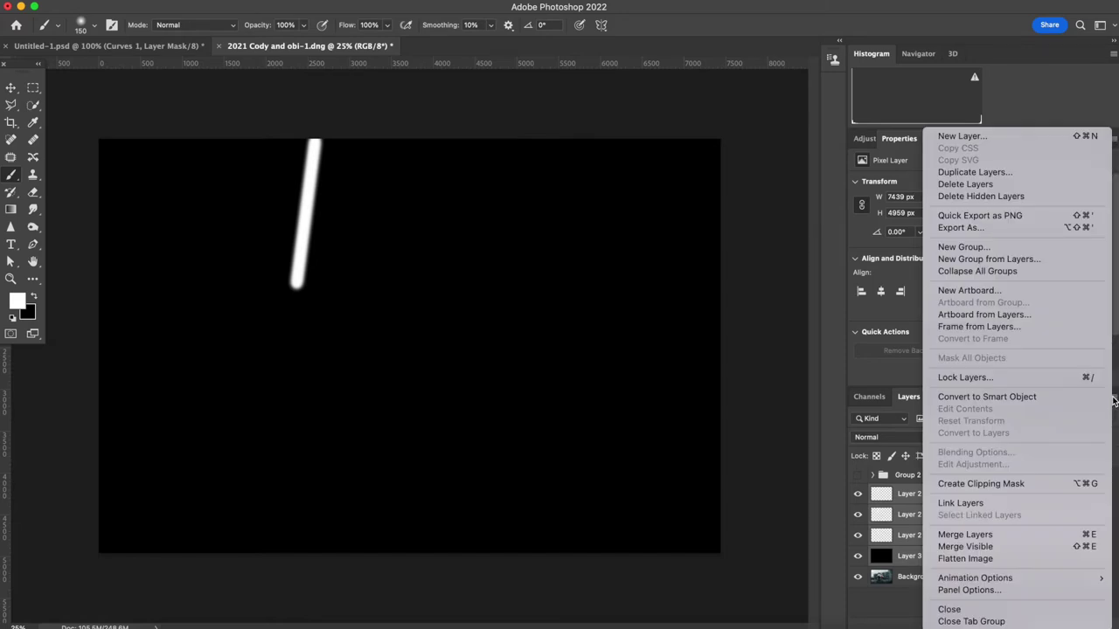
pyautogui.click(1034, 540)
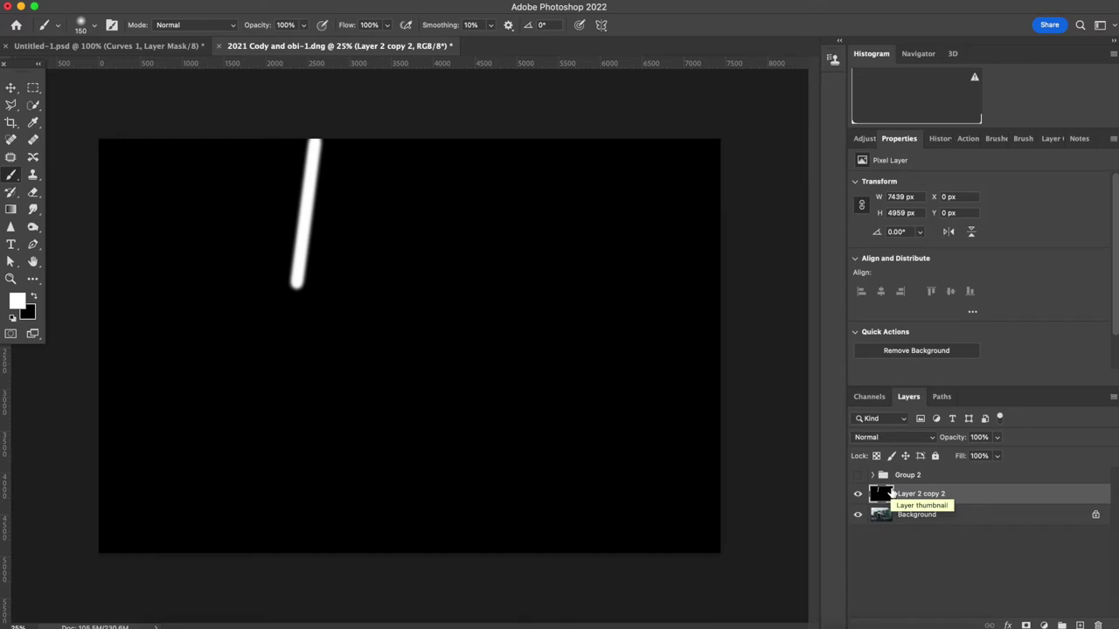
pyautogui.click(896, 439)
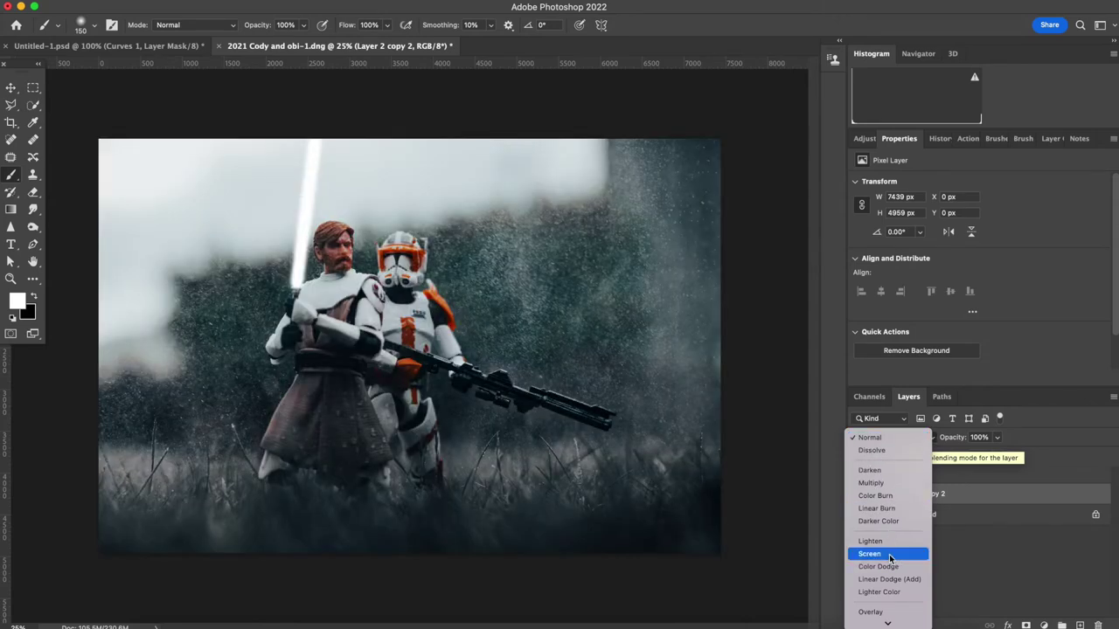
pyautogui.click(890, 556)
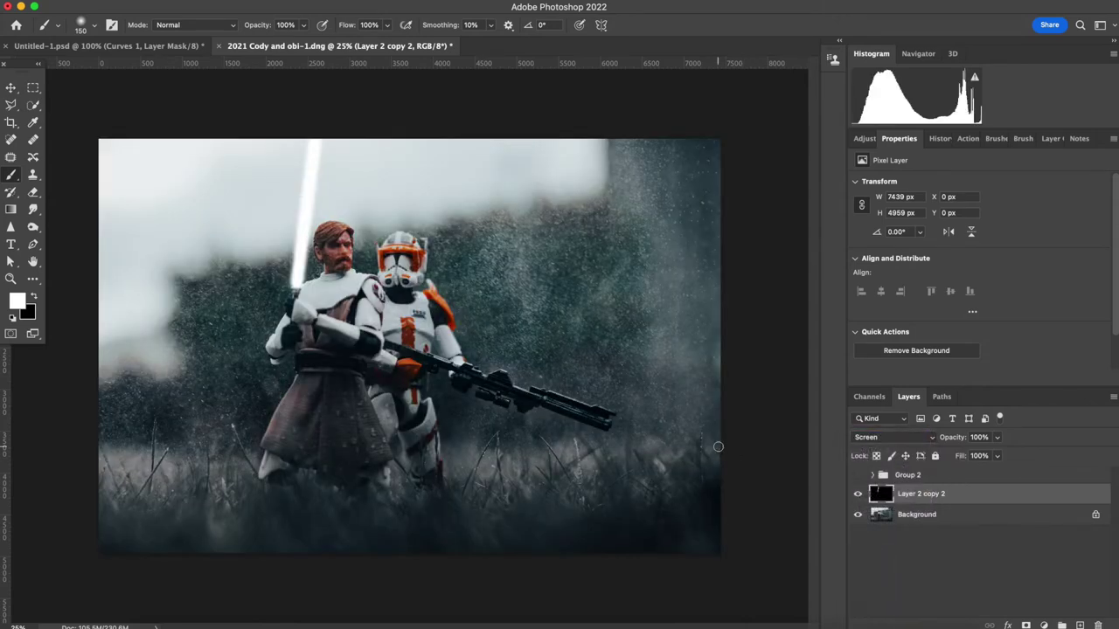
# Apply Curves raising the Blue channel (input 74 to output 170) on the blade layer
pyautogui.press('super+m')
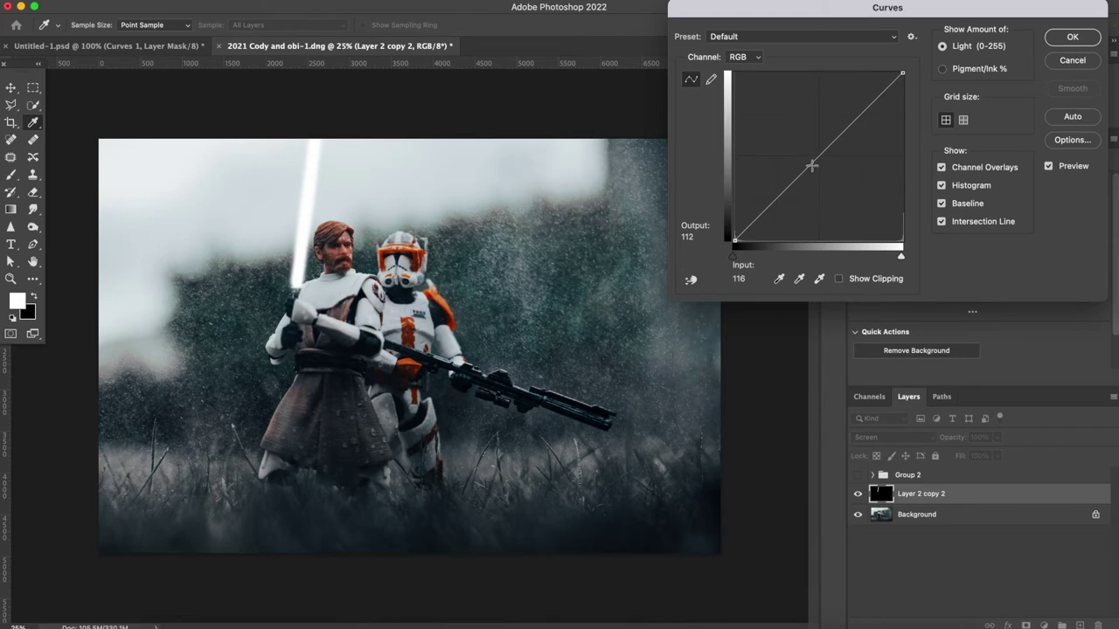
pyautogui.moveTo(812, 165); pyautogui.dragTo(794, 149)
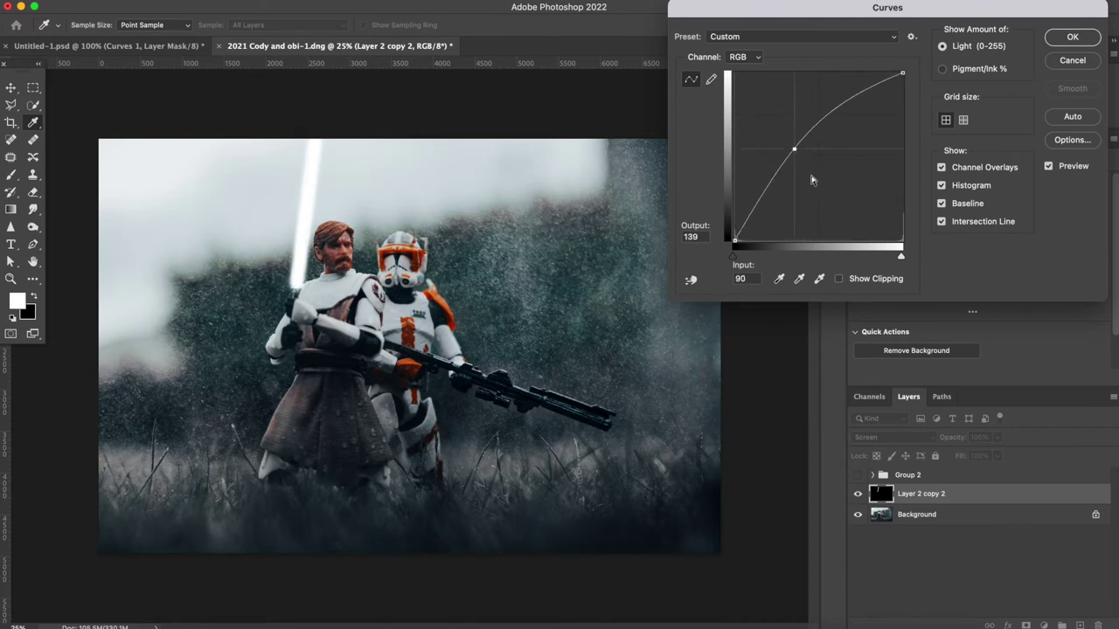
pyautogui.click(750, 60)
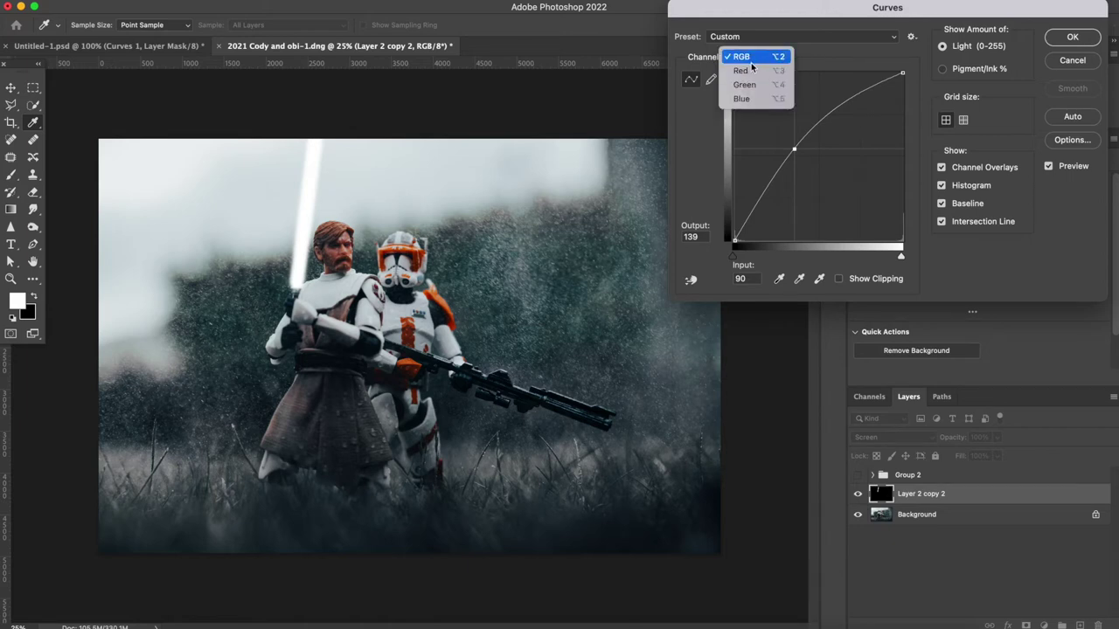
pyautogui.click(757, 99)
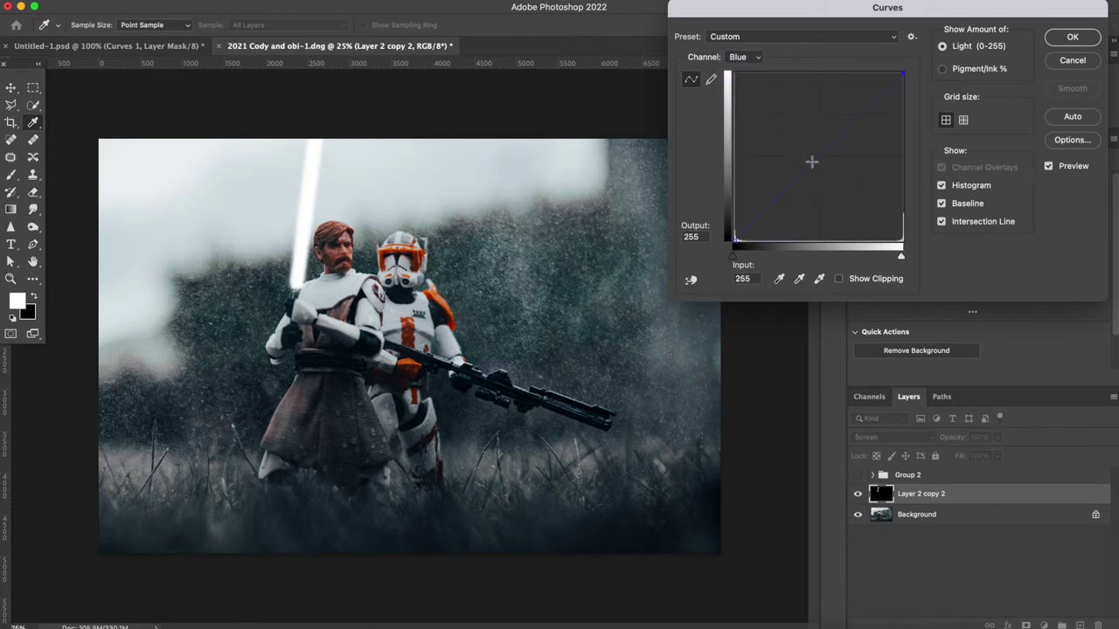
pyautogui.click(816, 159)
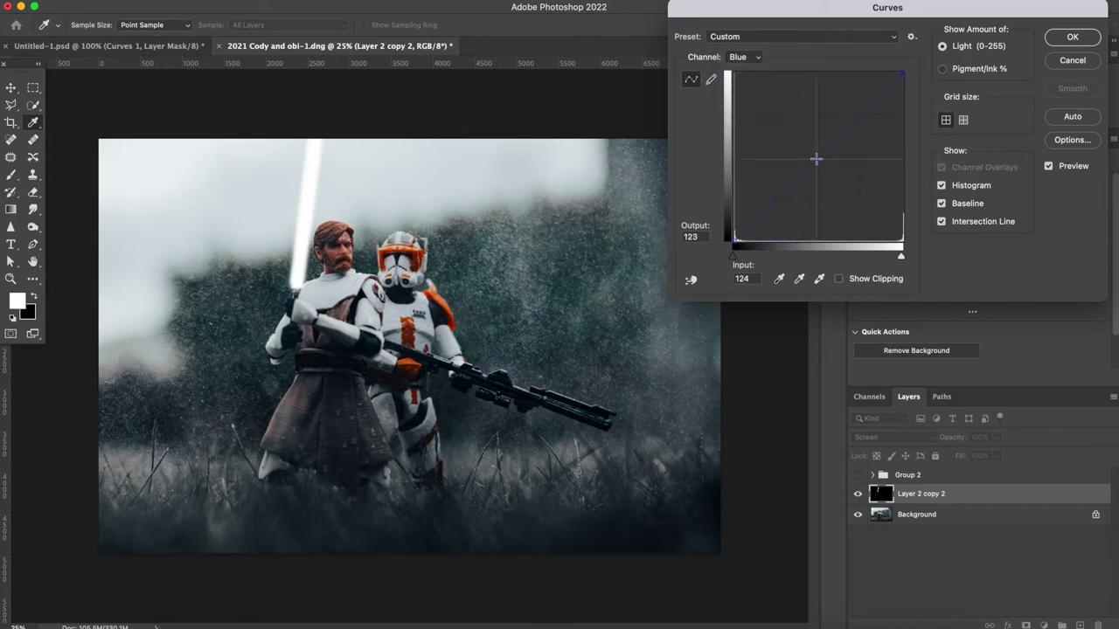
pyautogui.moveTo(816, 159); pyautogui.dragTo(783, 128)
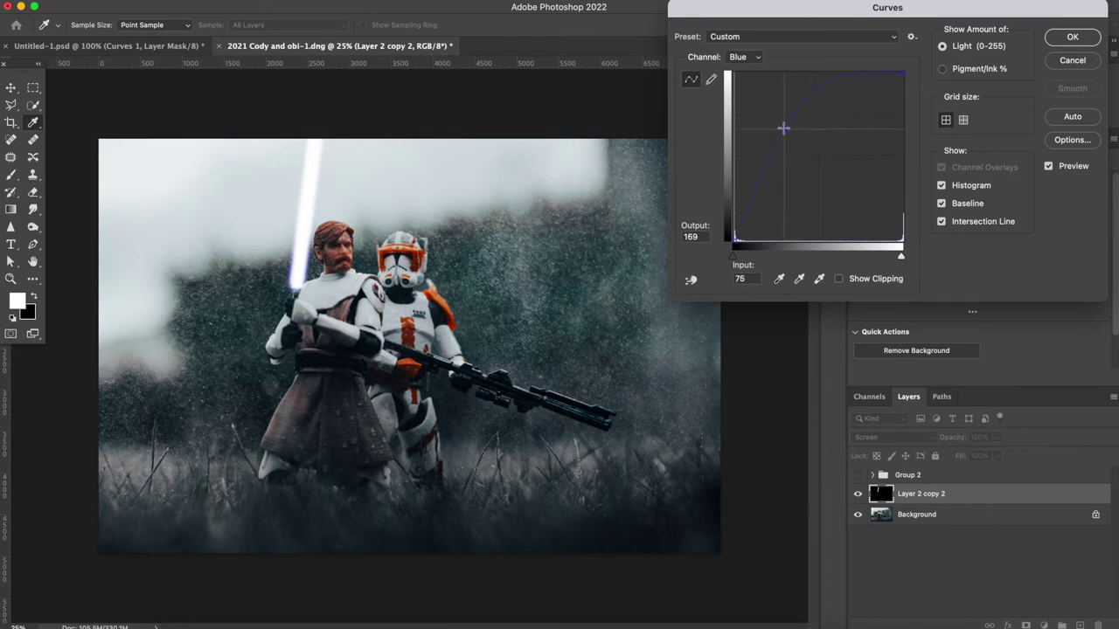
pyautogui.click(1071, 37)
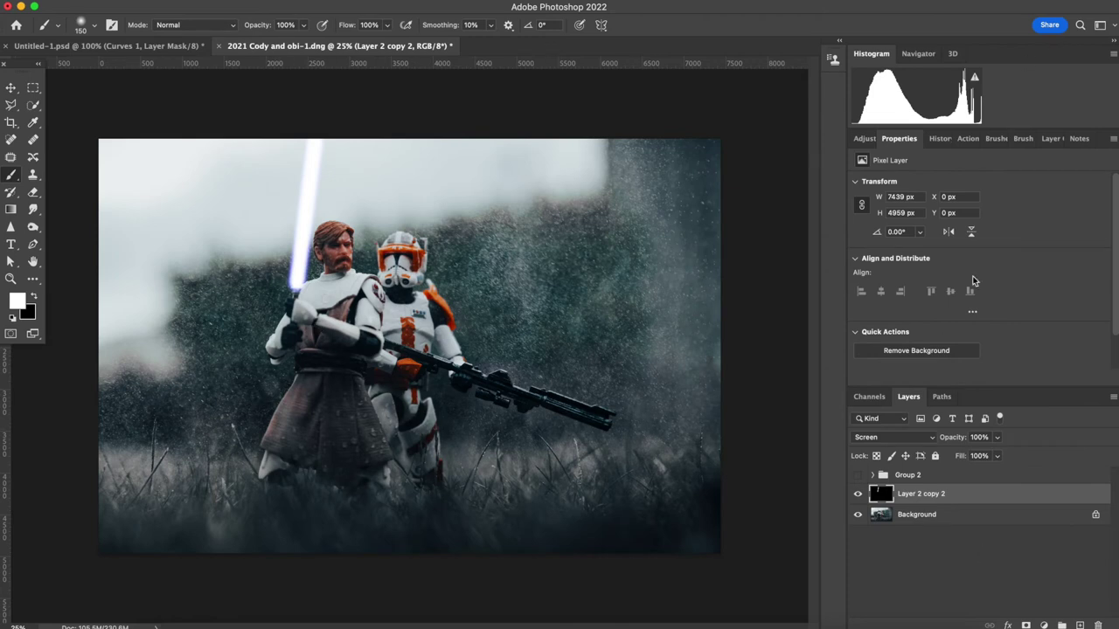
# Add a Hue/Saturation adjustment layer and shift Hue to about -22
pyautogui.click(870, 140)
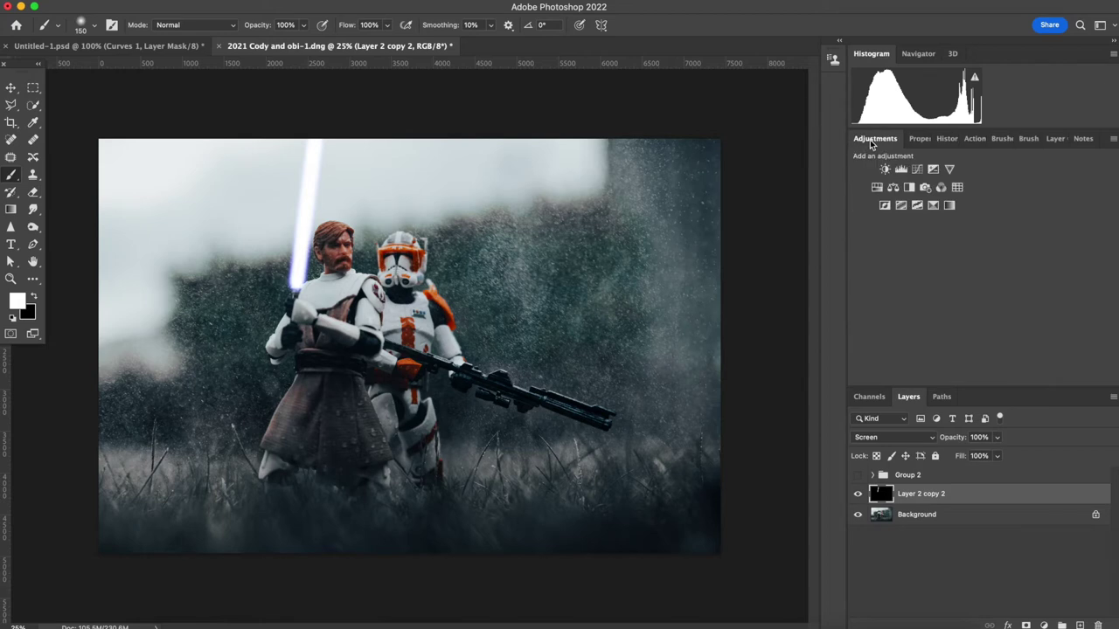
pyautogui.click(877, 188)
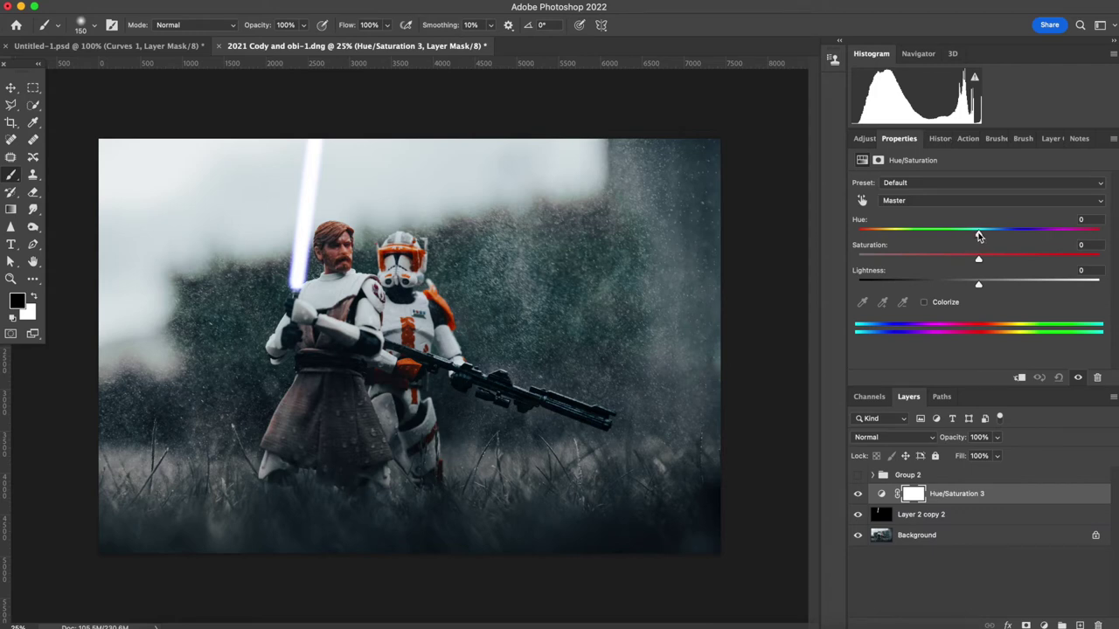
pyautogui.moveTo(978, 236); pyautogui.dragTo(954, 238)
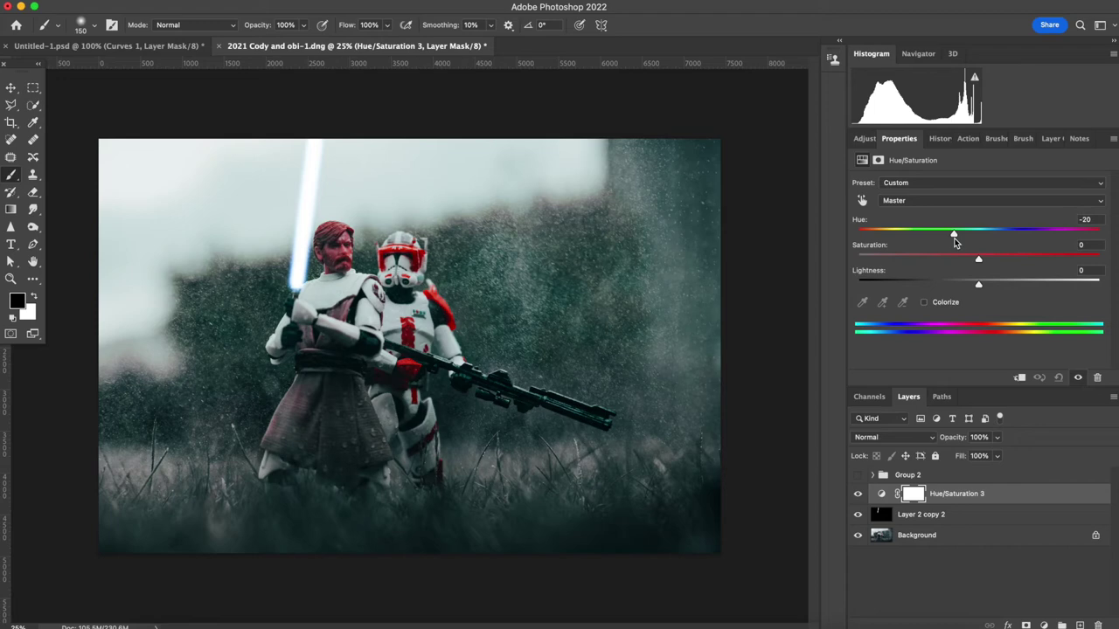
pyautogui.moveTo(954, 237)
pyautogui.mouseDown()
pyautogui.moveTo(874, 238)
pyautogui.moveTo(1005, 238)
pyautogui.moveTo(954, 245)
pyautogui.mouseUp()
# Clip the Hue/Saturation adjustment to the saber layer and try different hue and saturation values
pyautogui.click(1114, 398)
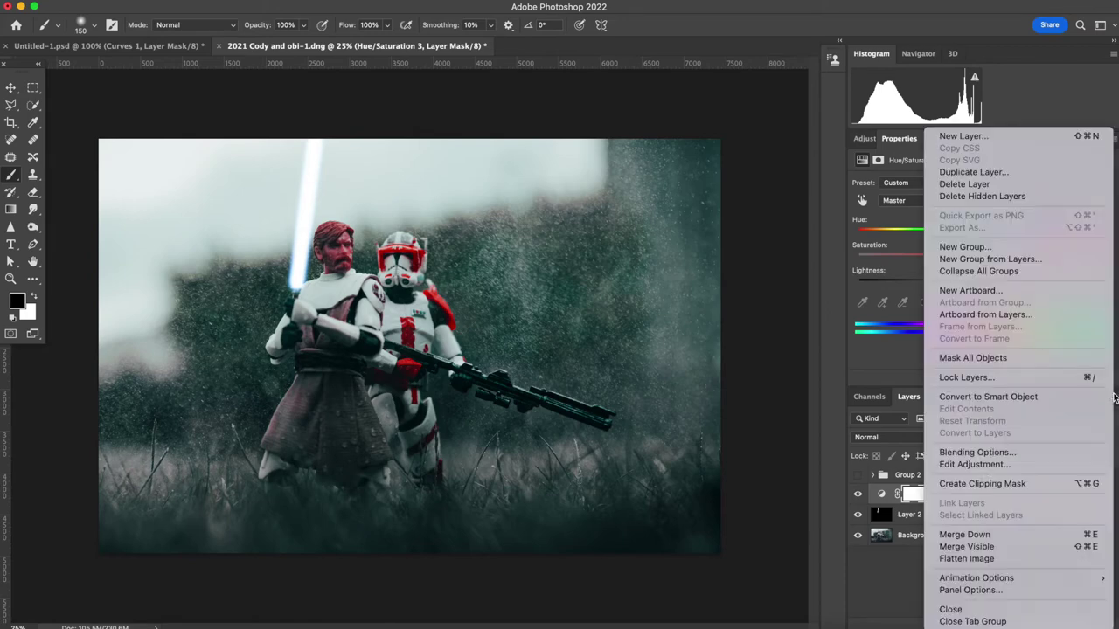
pyautogui.click(1074, 487)
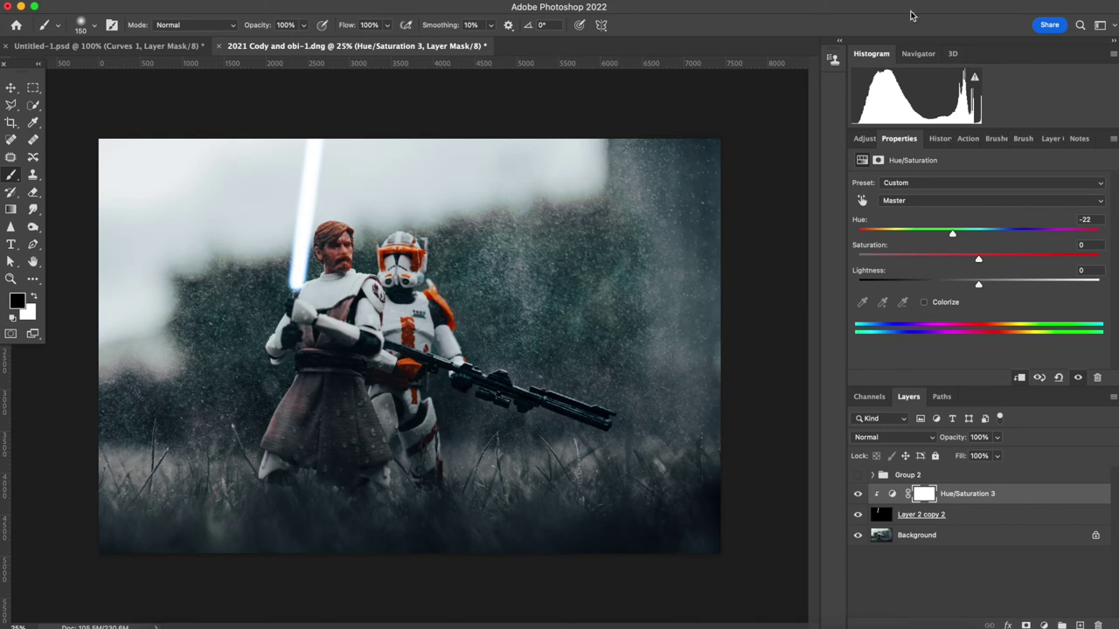
pyautogui.moveTo(952, 234); pyautogui.dragTo(965, 256)
pyautogui.moveTo(977, 260); pyautogui.dragTo(1009, 271)
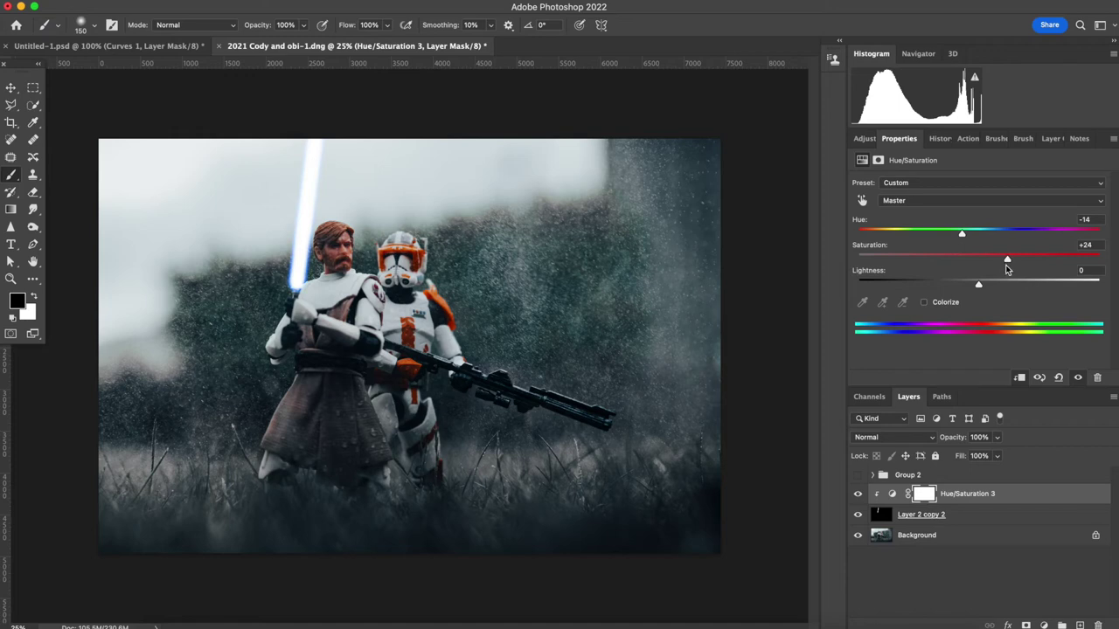
pyautogui.moveTo(1005, 265); pyautogui.dragTo(981, 259)
# Inspect the blade up close and settle the Hue at -23
pyautogui.press('super+plus')
pyautogui.press('super+plus')
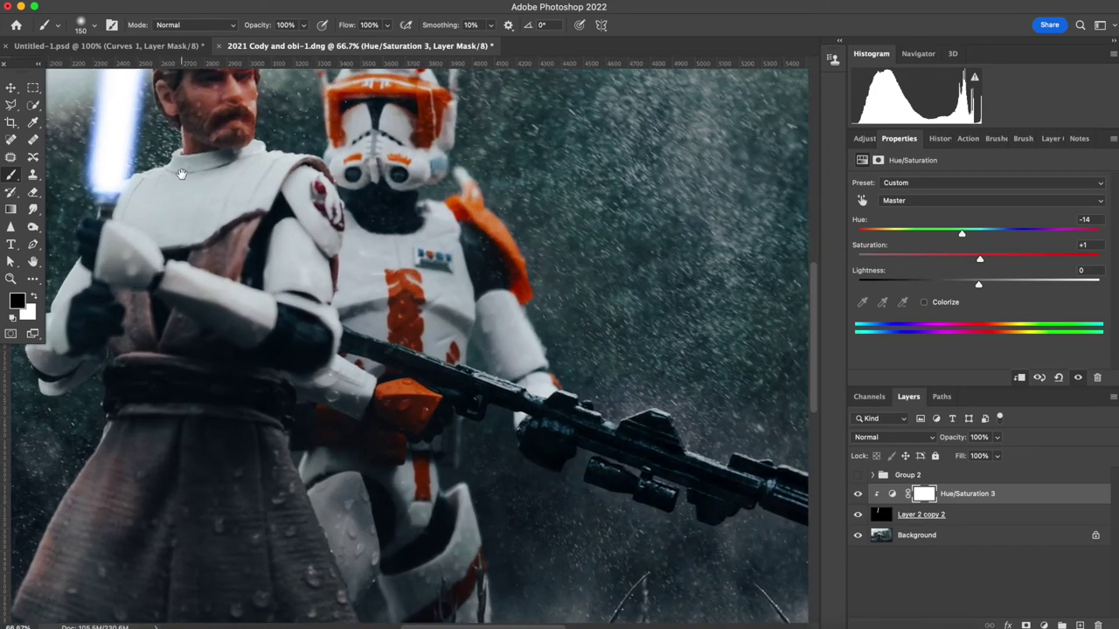
pyautogui.moveTo(181, 173); pyautogui.dragTo(382, 413)
pyautogui.moveTo(380, 228); pyautogui.dragTo(368, 311)
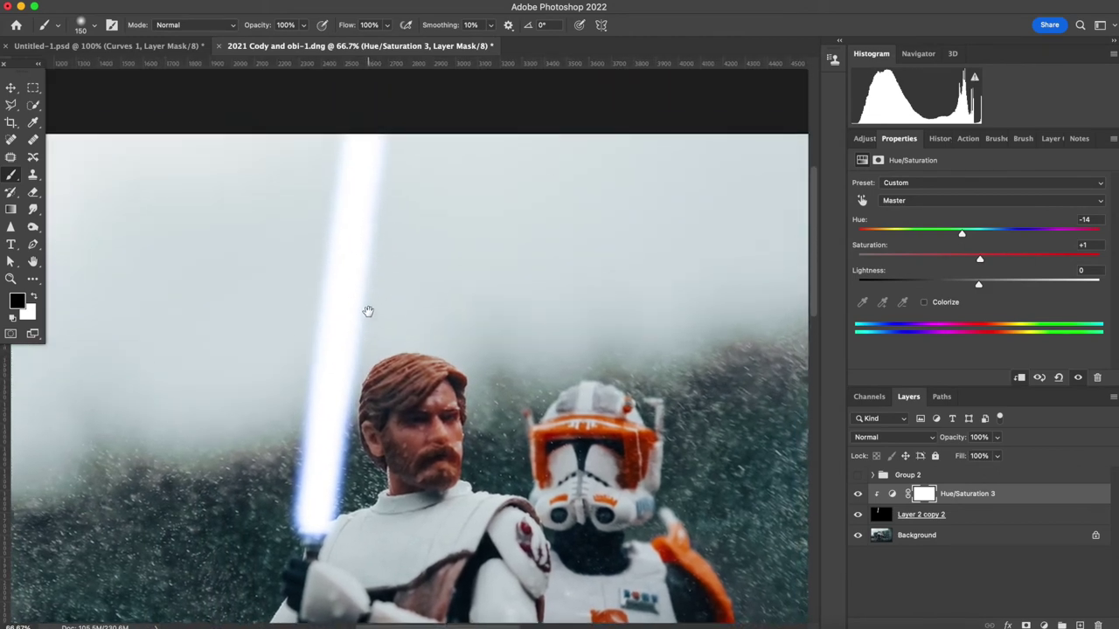
pyautogui.moveTo(370, 455); pyautogui.dragTo(378, 334)
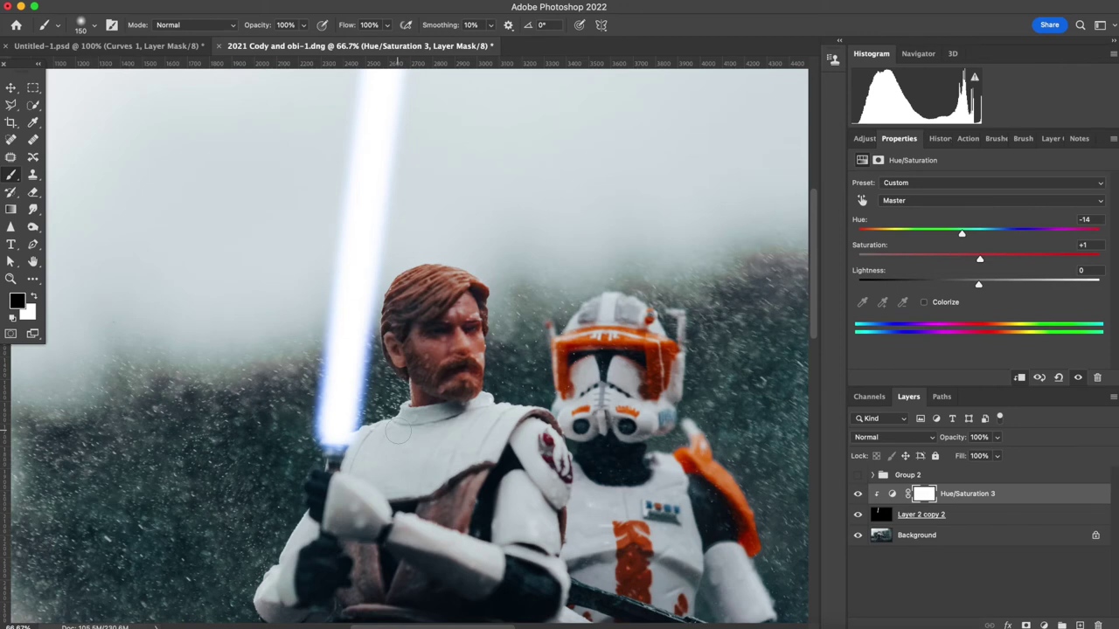
pyautogui.press('super+minus')
pyautogui.press('super+minus')
pyautogui.press('super+minus')
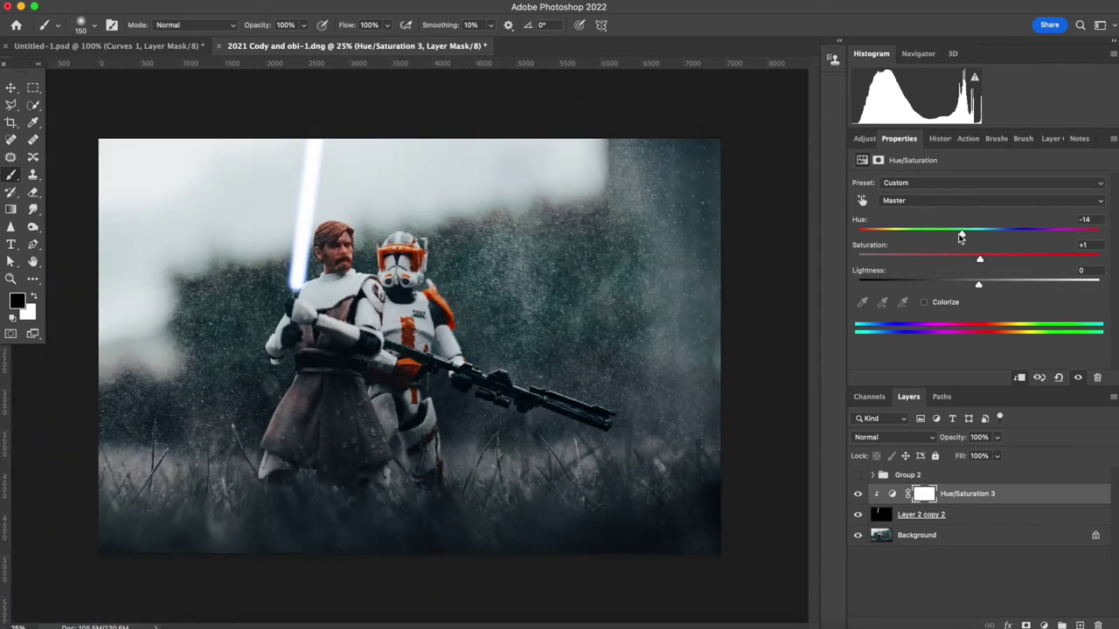
pyautogui.moveTo(961, 236); pyautogui.dragTo(951, 238)
# Create a new Overlay layer and sample the blade's blue as the paint colour
pyautogui.press('super+shift+alt+n')
pyautogui.press('x')
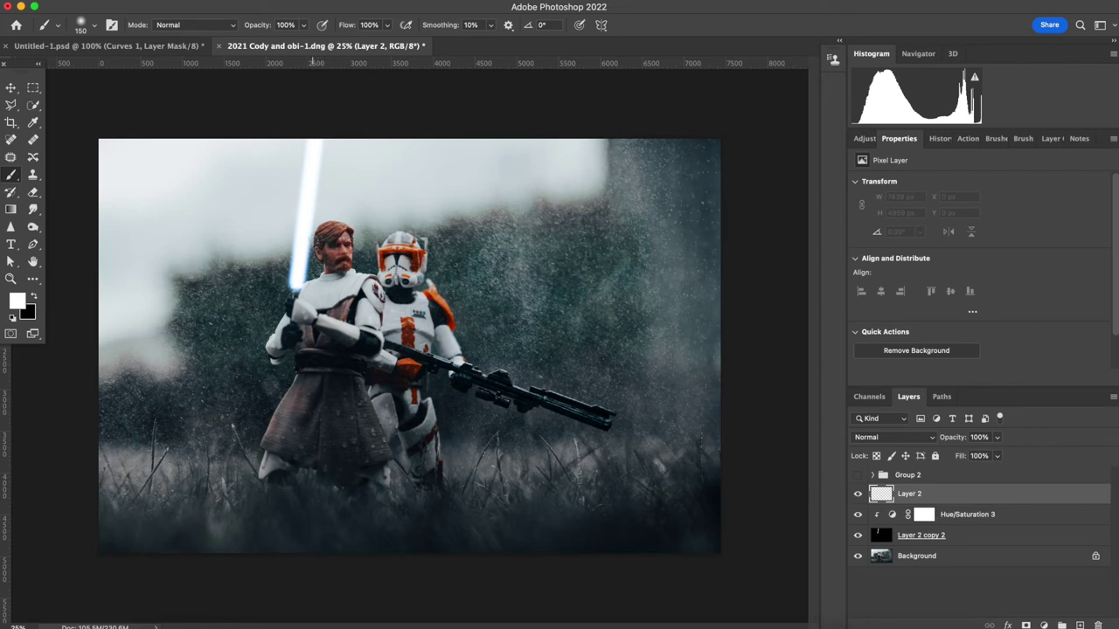
pyautogui.press('super+equal')
pyautogui.press('super+equal')
pyautogui.press('super+equal')
pyautogui.press('super+equal')
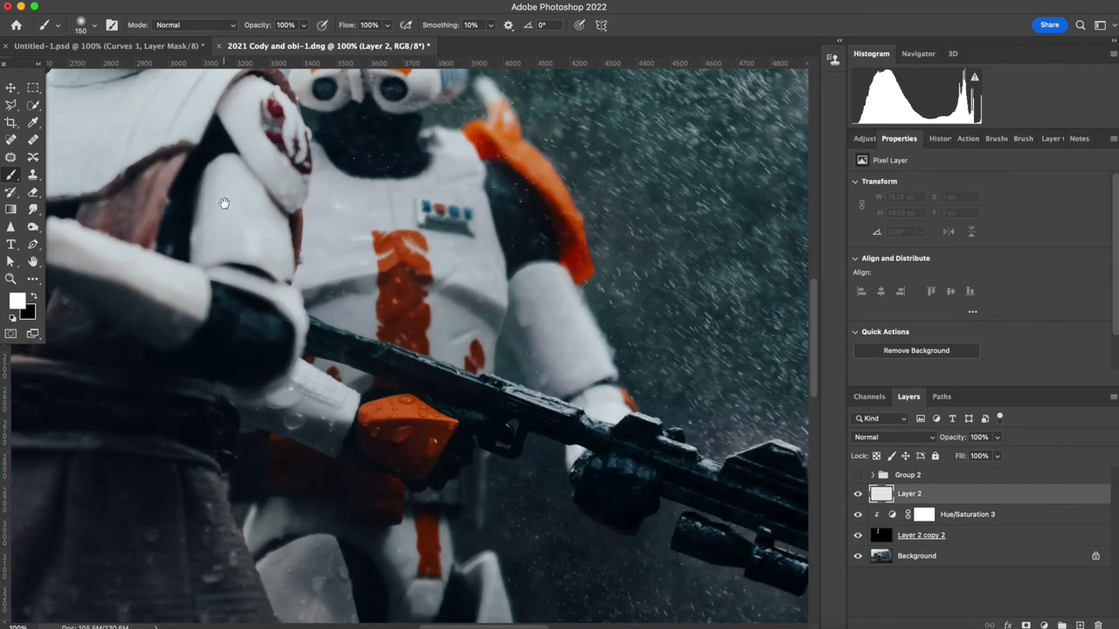
pyautogui.moveTo(224, 201); pyautogui.dragTo(517, 467)
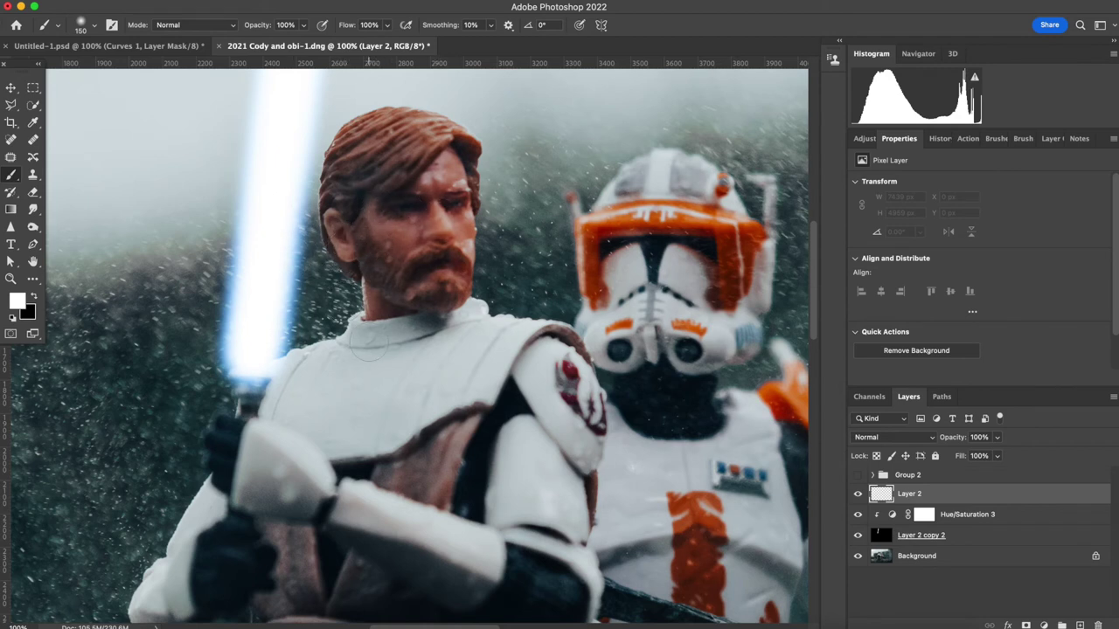
pyautogui.keyDown('alt'); pyautogui.click(236, 349); pyautogui.keyUp('alt')
pyautogui.moveTo(236, 350); pyautogui.dragTo(228, 352)
pyautogui.click(889, 436)
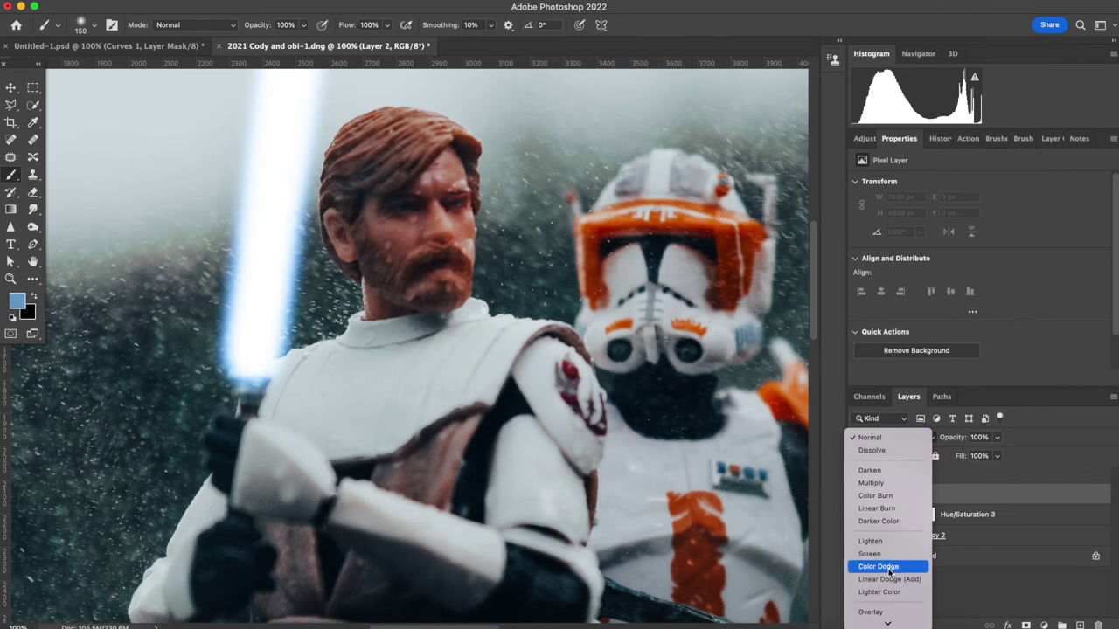
pyautogui.click(870, 612)
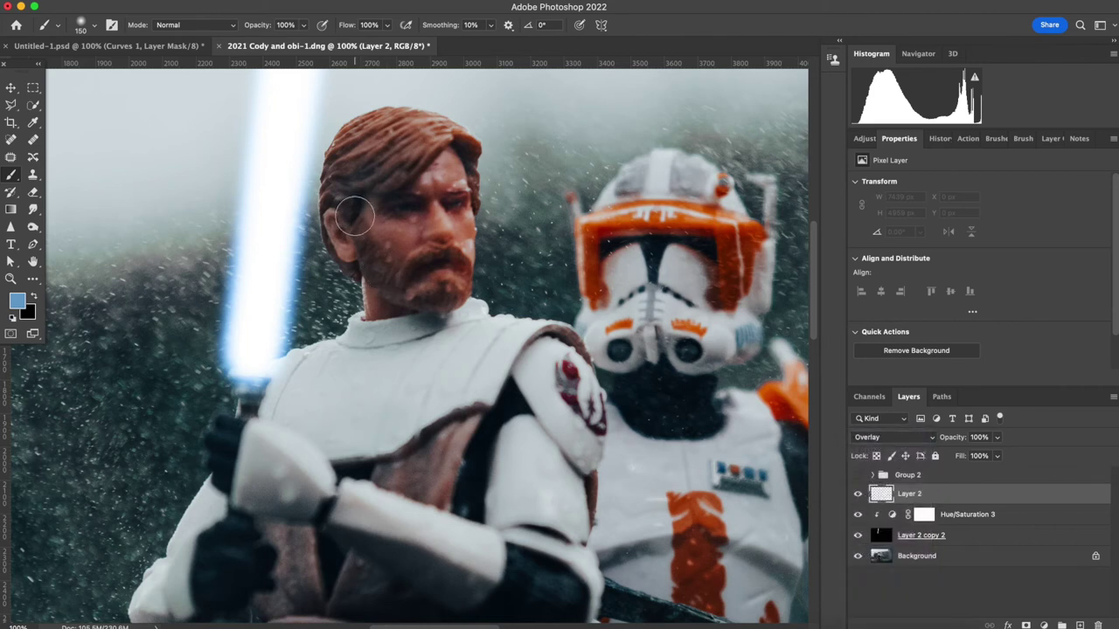
# Paint blue light over Obi-Wan's face and hair, erase excess, and lower opacity to 44%
pyautogui.moveTo(352, 207)
pyautogui.mouseDown()
pyautogui.moveTo(376, 302)
pyautogui.moveTo(217, 433)
pyautogui.moveTo(240, 426)
pyautogui.moveTo(229, 401)
pyautogui.moveTo(236, 412)
pyautogui.mouseUp()
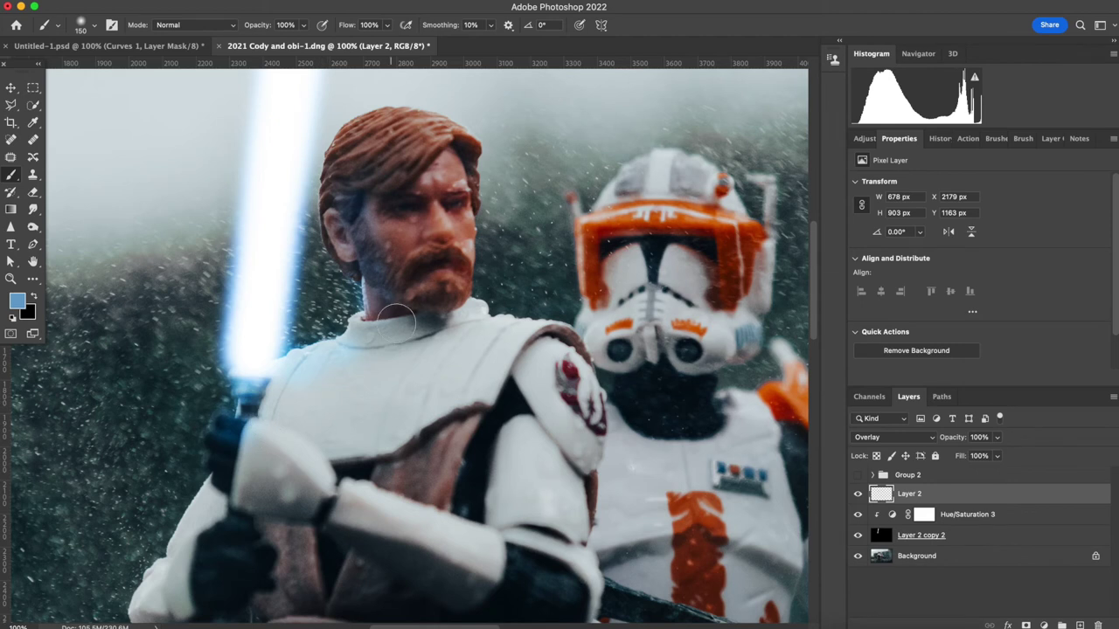
pyautogui.moveTo(359, 213)
pyautogui.mouseDown()
pyautogui.moveTo(346, 187)
pyautogui.moveTo(347, 121)
pyautogui.moveTo(360, 109)
pyautogui.moveTo(315, 179)
pyautogui.moveTo(337, 185)
pyautogui.moveTo(339, 245)
pyautogui.moveTo(385, 308)
pyautogui.mouseUp()
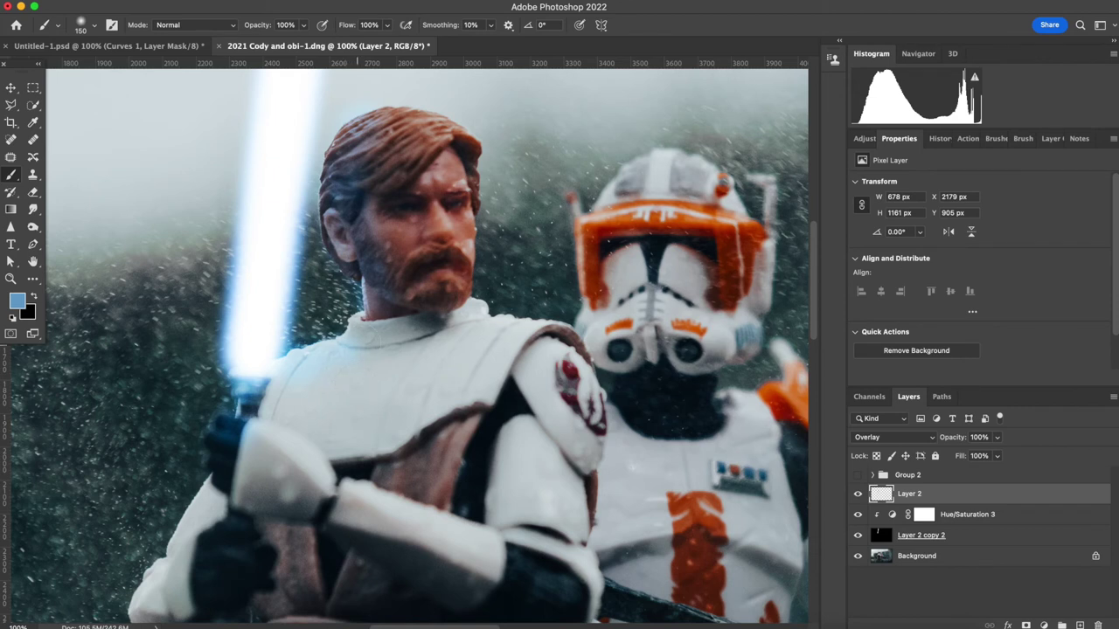
pyautogui.press('e')
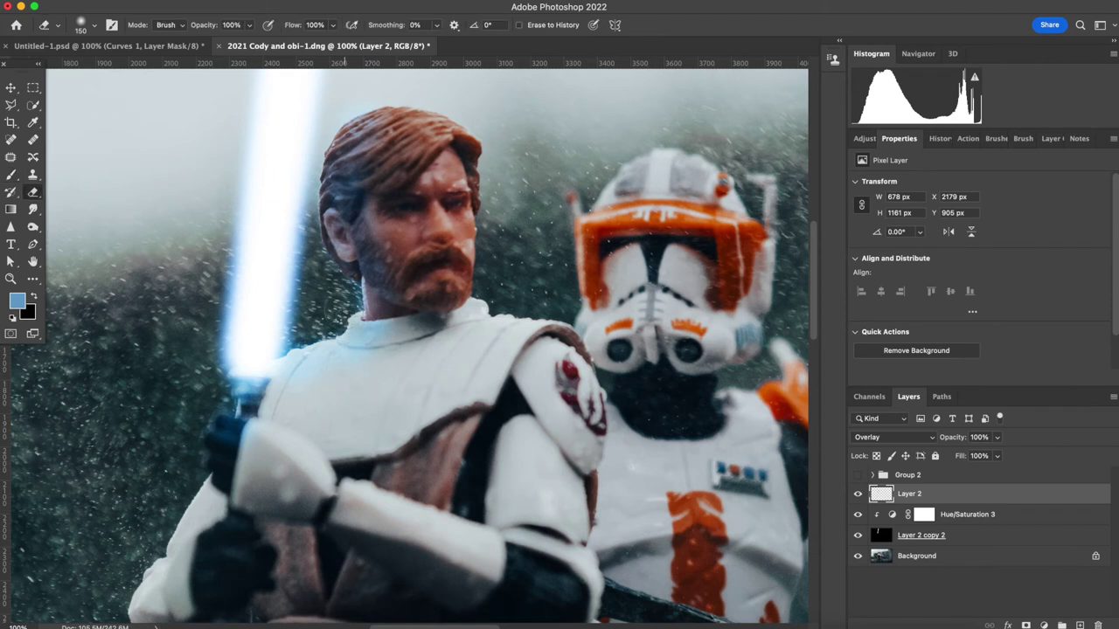
pyautogui.press('[')
pyautogui.press('[')
pyautogui.press('[')
pyautogui.press('[')
pyautogui.press('[')
pyautogui.moveTo(956, 444); pyautogui.dragTo(936, 440)
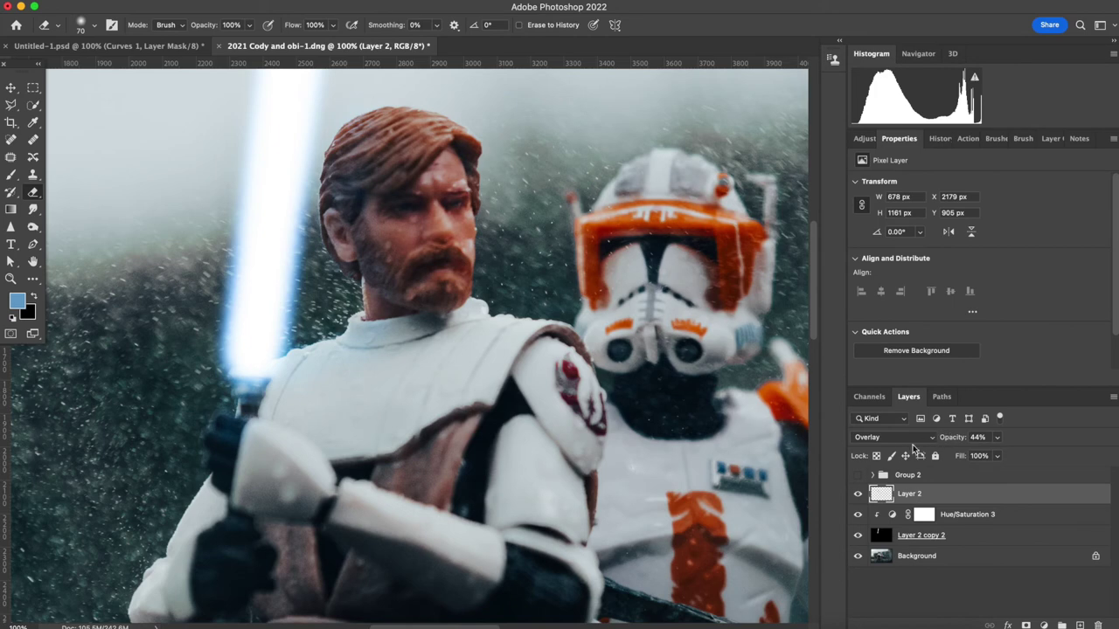
pyautogui.press('super+minus')
pyautogui.press('super+minus')
pyautogui.press('super+minus')
pyautogui.press('super+minus')
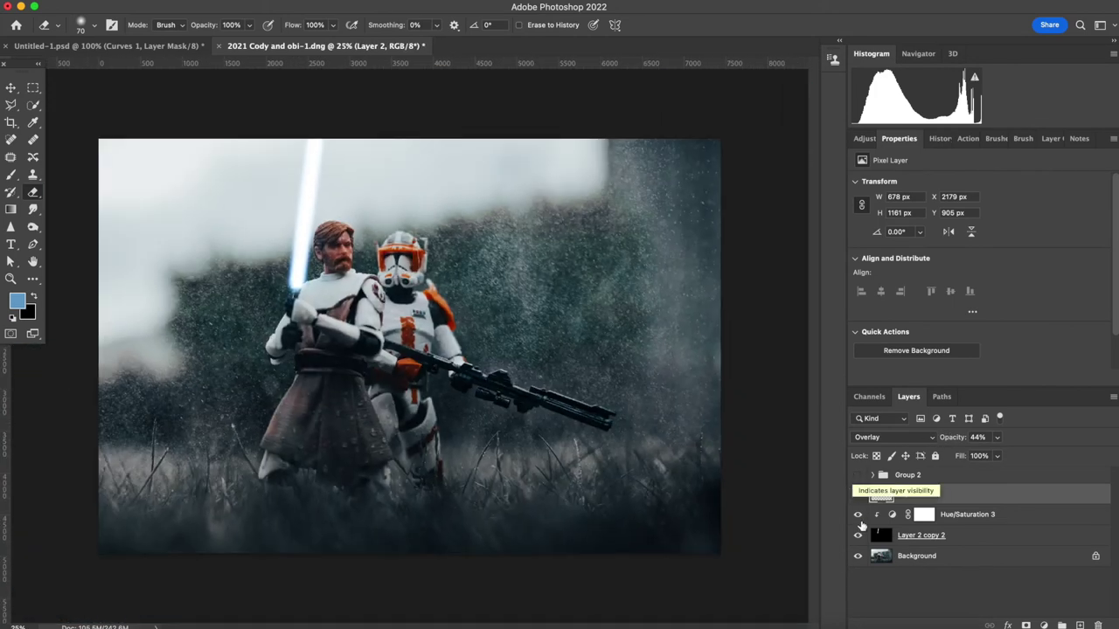
pyautogui.click(858, 494)
# Compare the face light spill on and off, raise Layer 2's opacity to 76%, then hide it
pyautogui.click(857, 495)
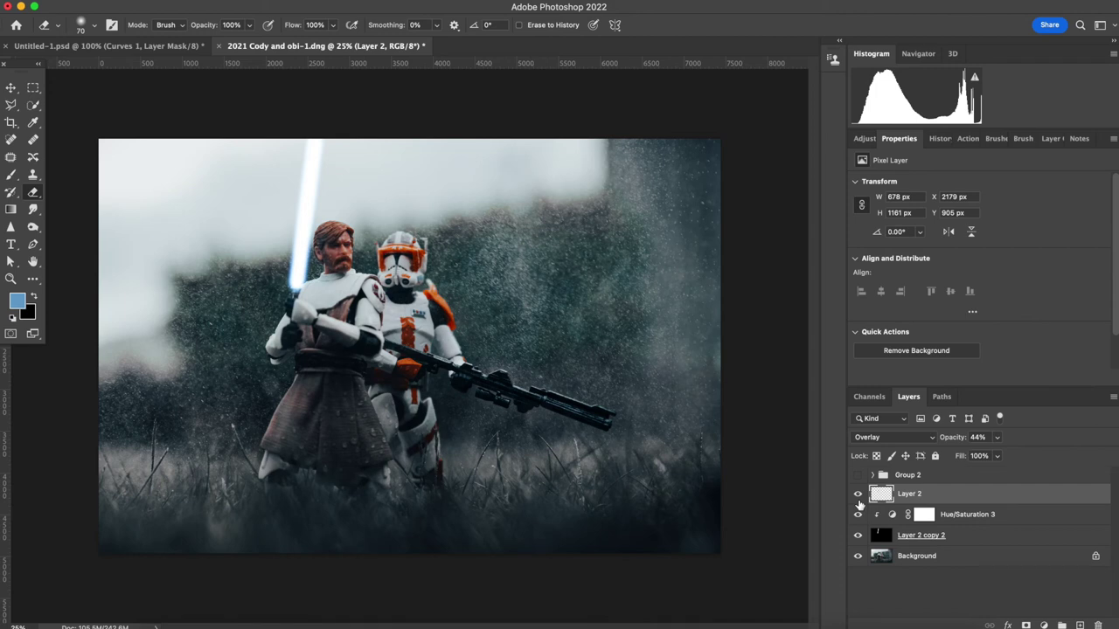
pyautogui.click(857, 496)
pyautogui.click(857, 495)
pyautogui.moveTo(954, 444); pyautogui.dragTo(956, 444)
pyautogui.click(858, 494)
# Hide the saber glow and hue layers and group the three saber layers into Group 3
pyautogui.moveTo(857, 516); pyautogui.dragTo(857, 536)
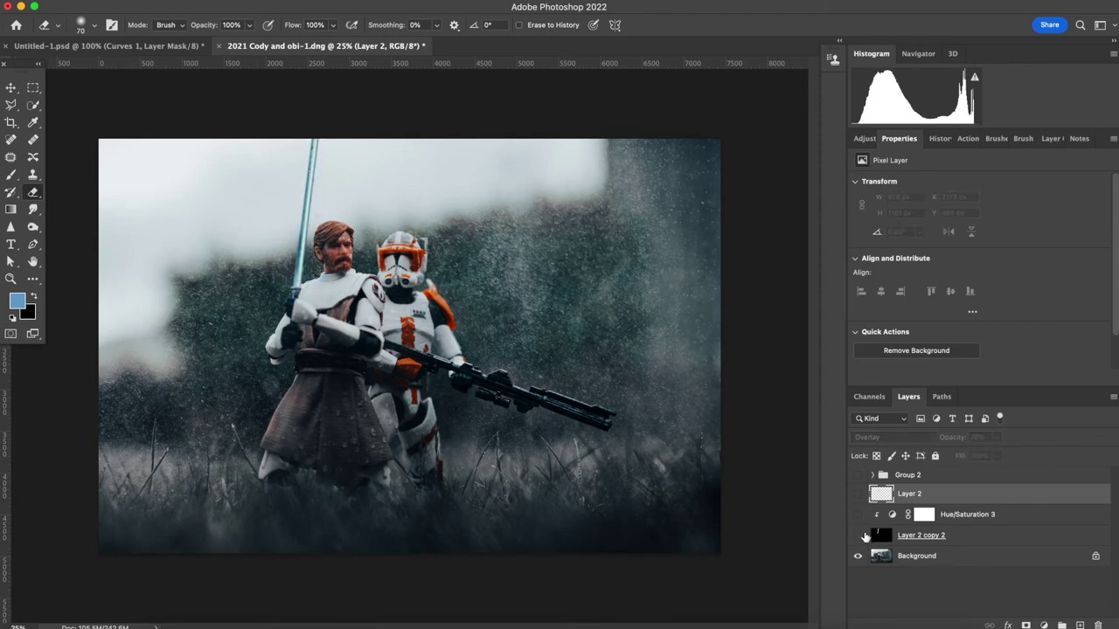
pyautogui.keyDown('shift'); pyautogui.click(968, 541); pyautogui.keyUp('shift')
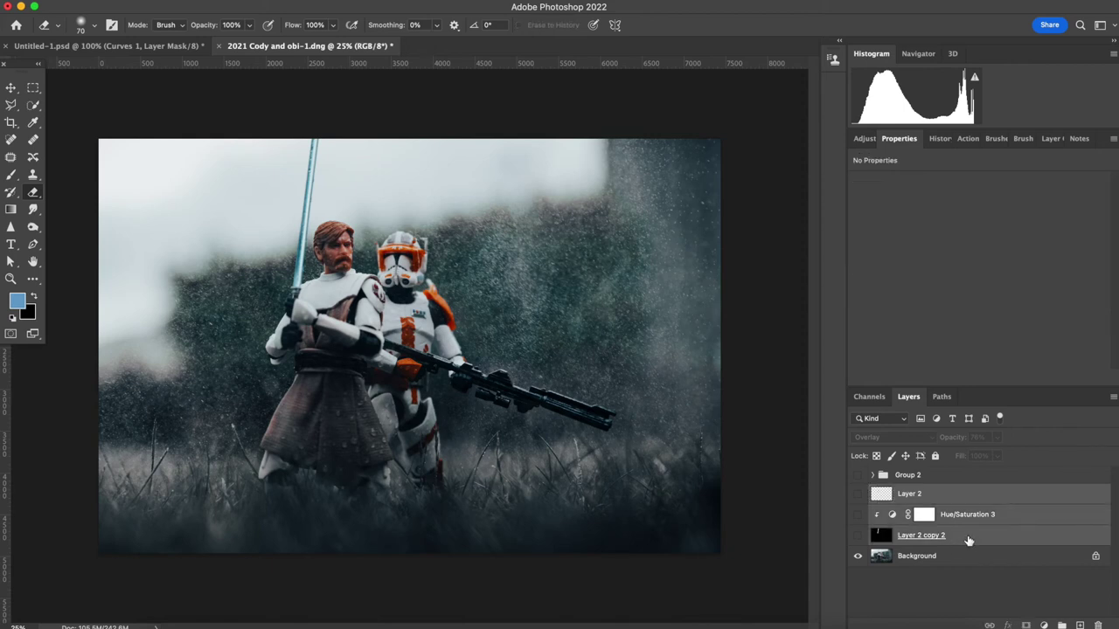
pyautogui.press('super+g')
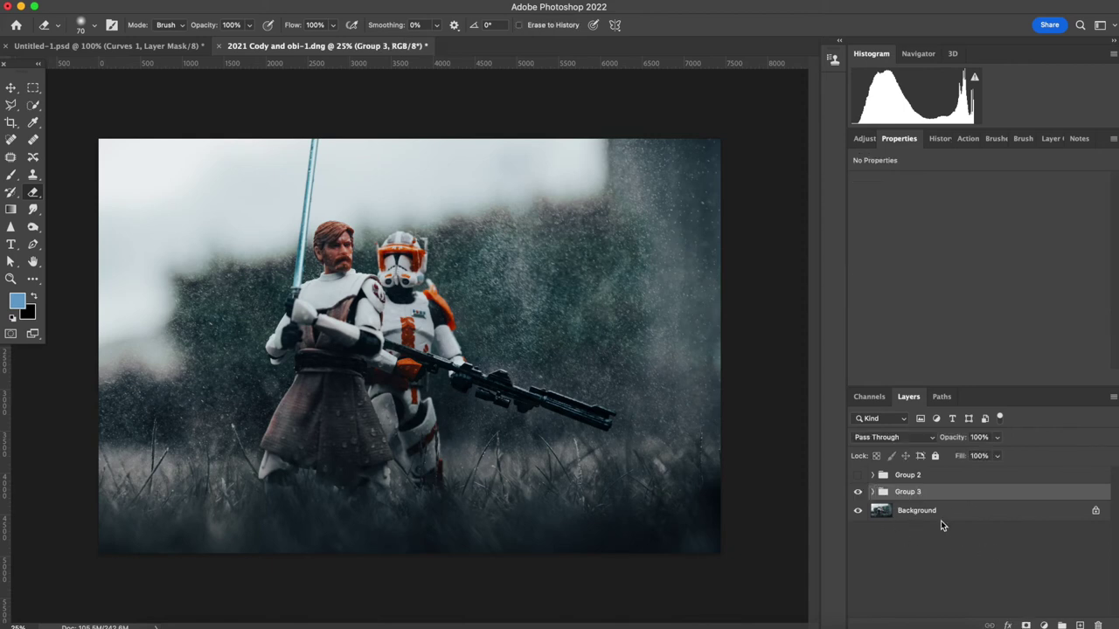
# Add an empty Layer 3 above Background and set white as the foreground colour
pyautogui.click(933, 510)
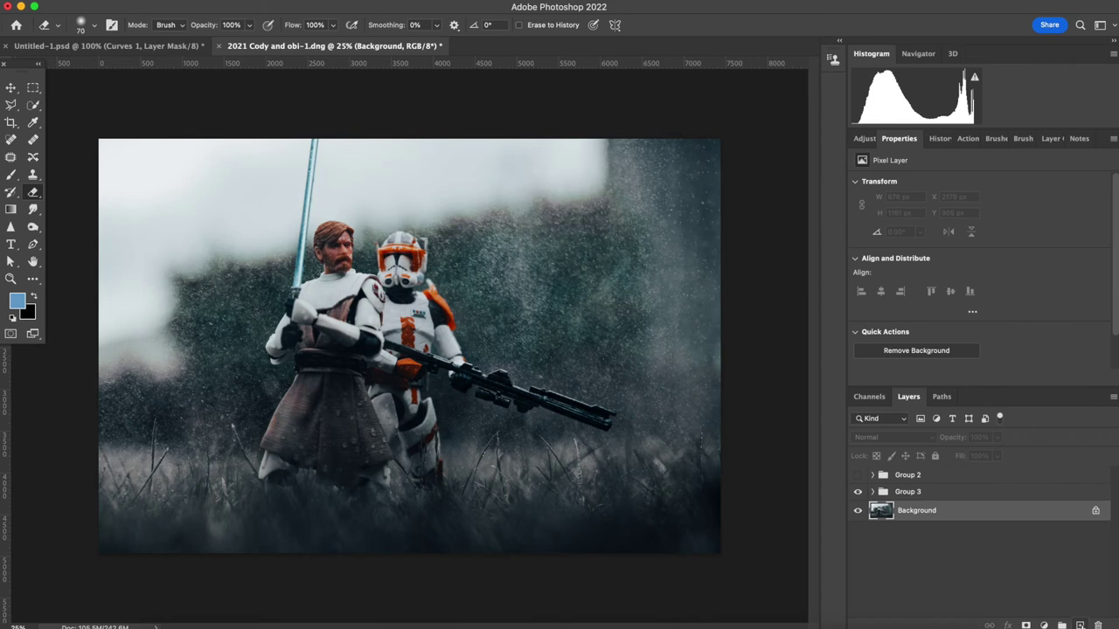
pyautogui.click(1080, 626)
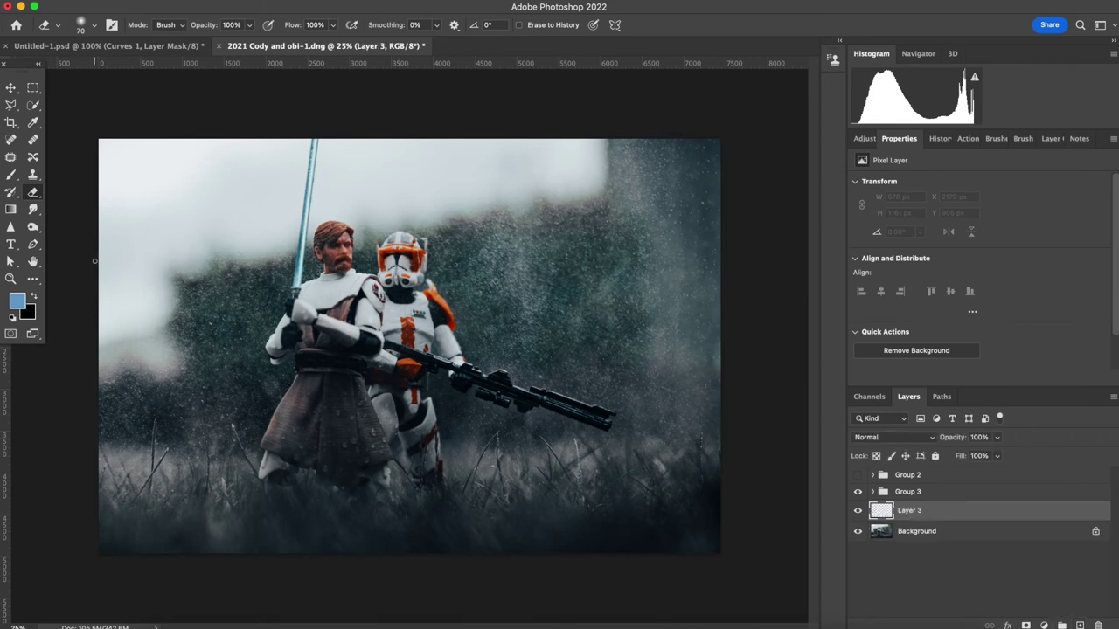
pyautogui.click(33, 298)
pyautogui.click(12, 318)
pyautogui.click(34, 298)
# Zoom in on Obi-Wan's face and lightsaber with the Brush and set it to Luminosity mode
pyautogui.press('b')
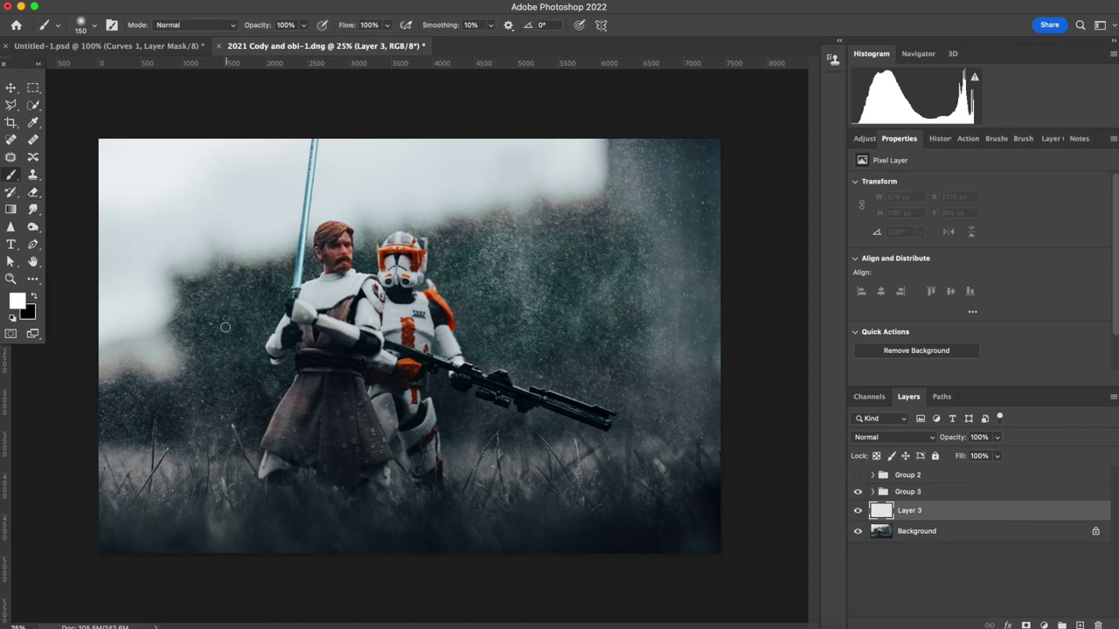
pyautogui.scroll(8, 413, 348)
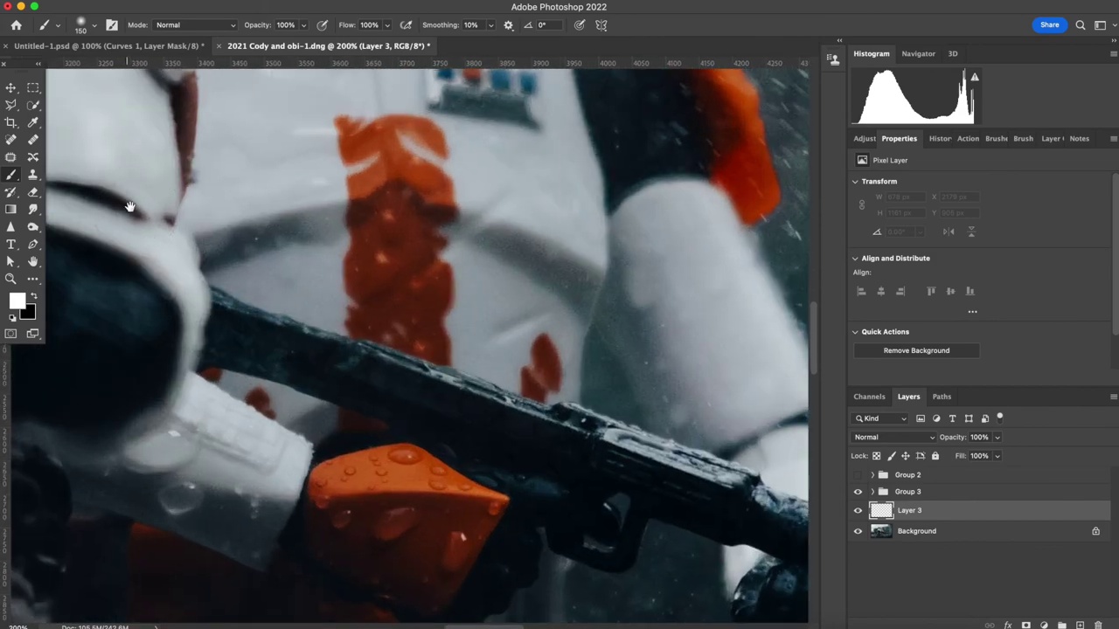
pyautogui.moveTo(130, 207)
pyautogui.mouseDown()
pyautogui.moveTo(472, 437)
pyautogui.moveTo(400, 465)
pyautogui.mouseUp()
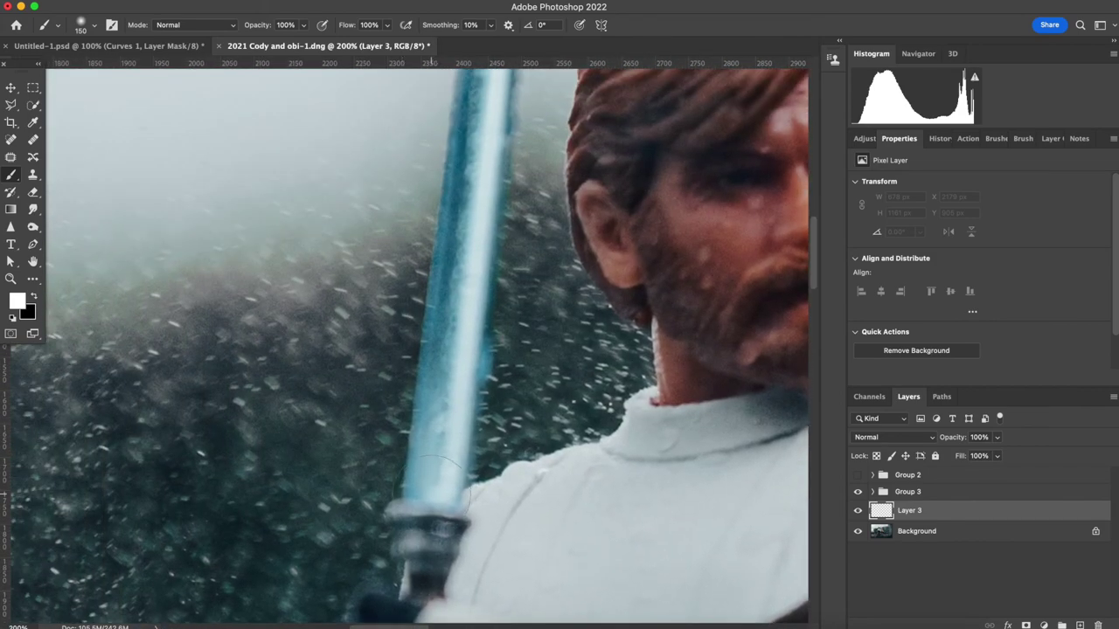
pyautogui.click(438, 487)
pyautogui.hotkey('alt', 'shift', 'y')
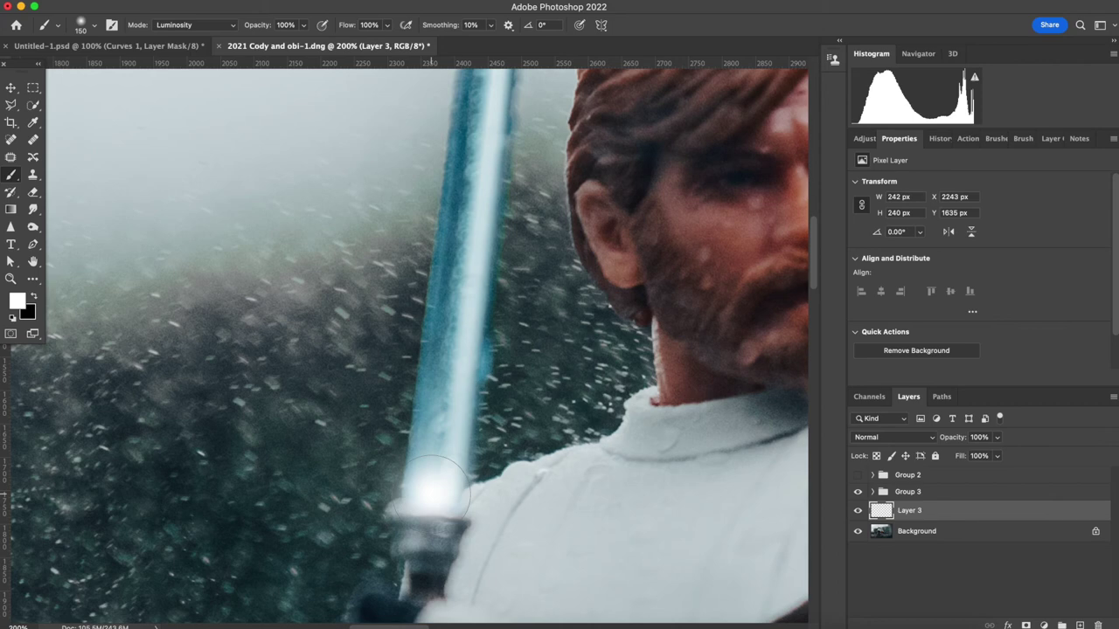
# Paint a straight white blade from the saber hilt up to the tip, redoing the first attempt
pyautogui.hotkey('ctrl', '-')
pyautogui.hotkey('ctrl', '-')
pyautogui.hotkey('ctrl', '-')
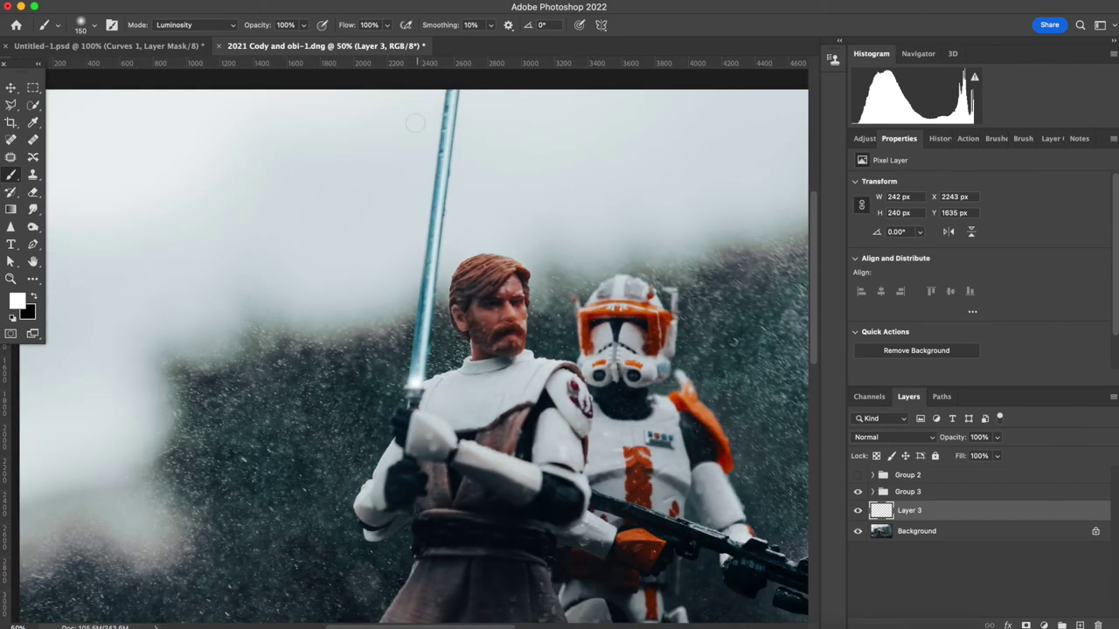
pyautogui.click(453, 93)
pyautogui.keyDown('shift'); pyautogui.click(409, 384); pyautogui.keyUp('shift')
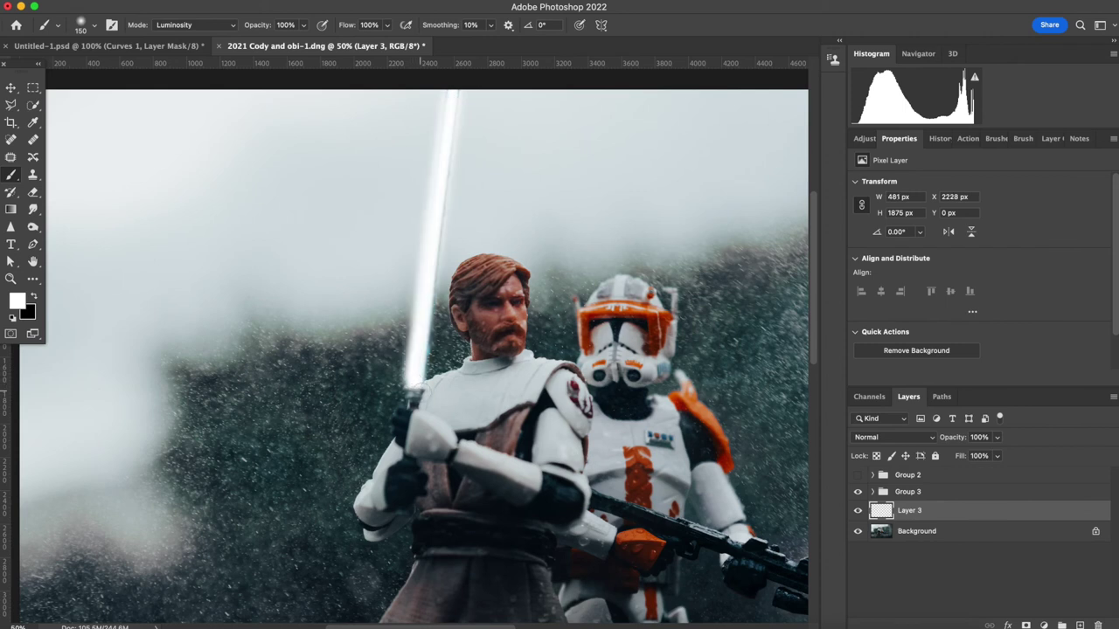
pyautogui.hotkey('ctrl', 'z')
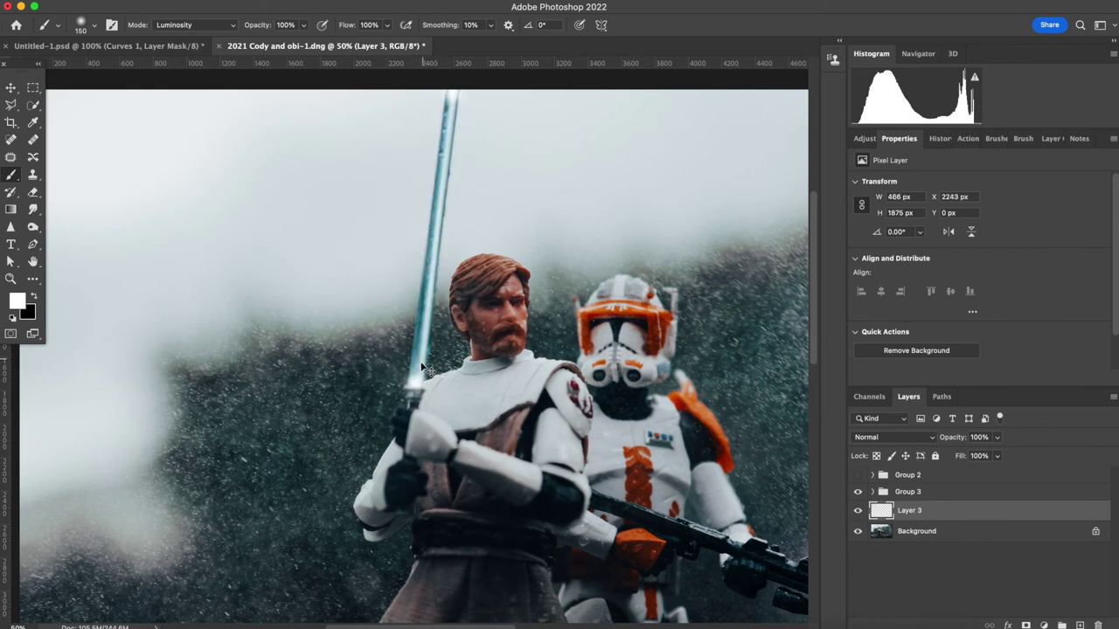
pyautogui.hotkey('ctrl', 'z')
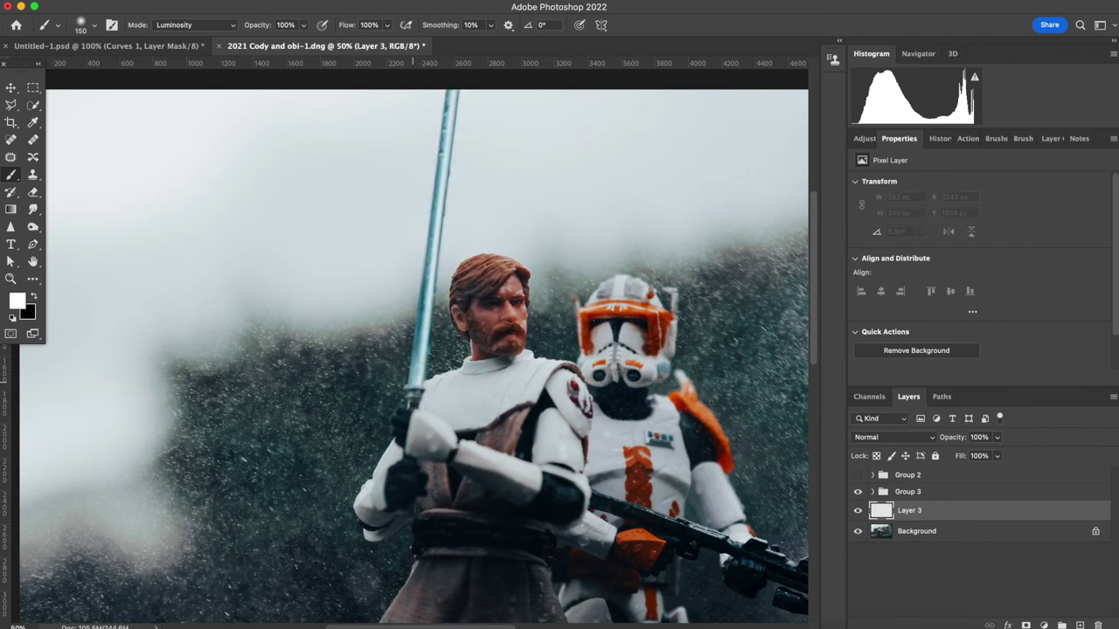
pyautogui.click(413, 387)
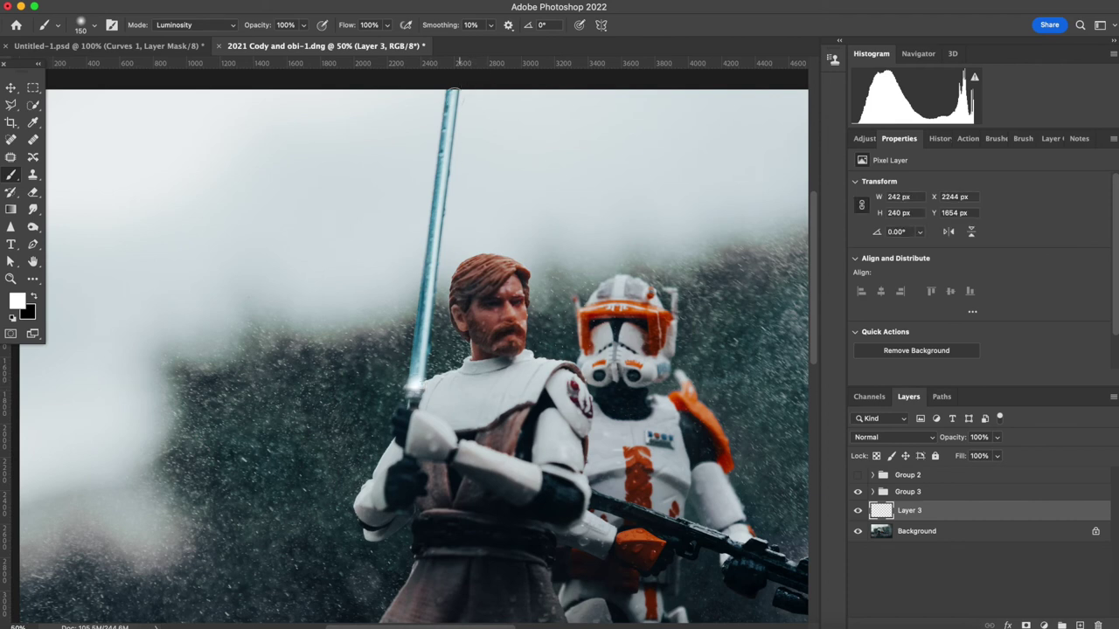
pyautogui.keyDown('shift'); pyautogui.click(450, 94); pyautogui.keyUp('shift')
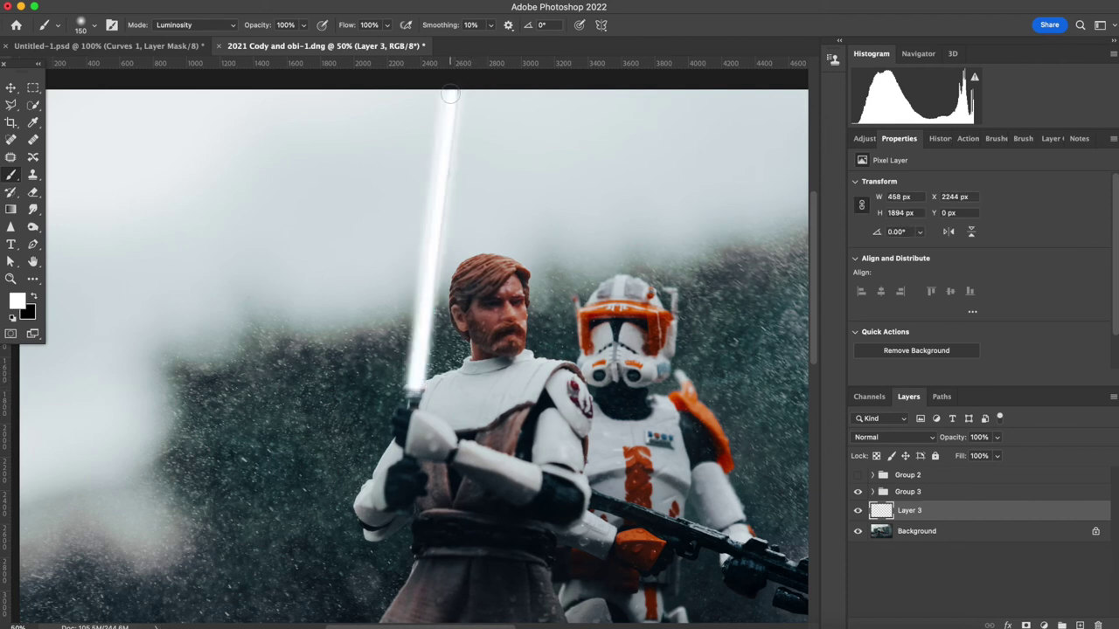
pyautogui.doubleClick(883, 516)
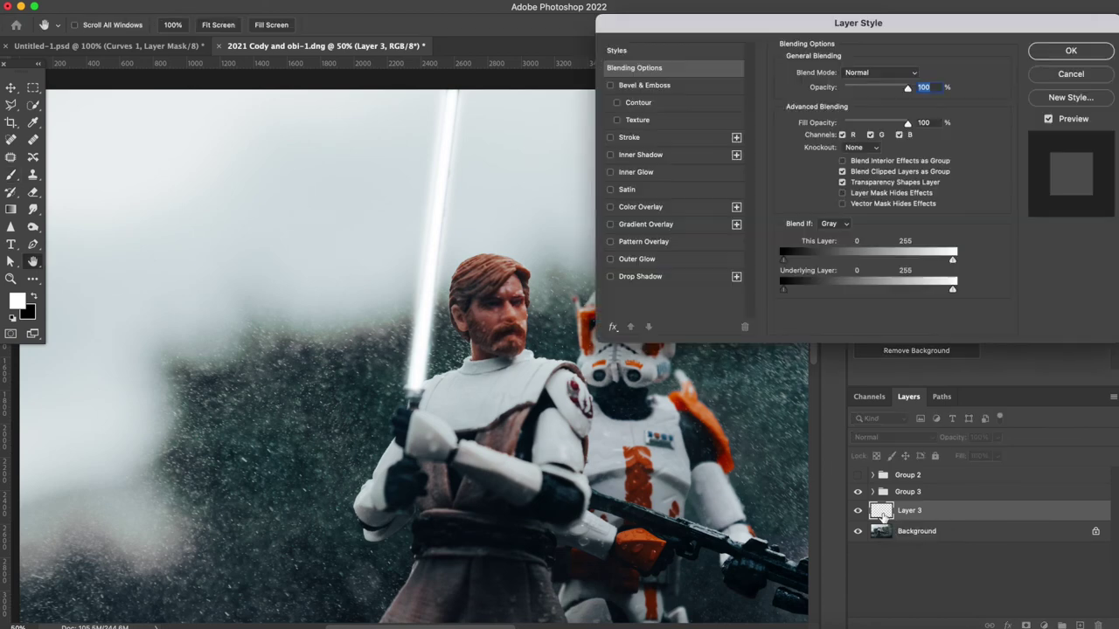
# Add an Outer Glow to Layer 3 with 36% opacity and 33% spread
pyautogui.click(656, 258)
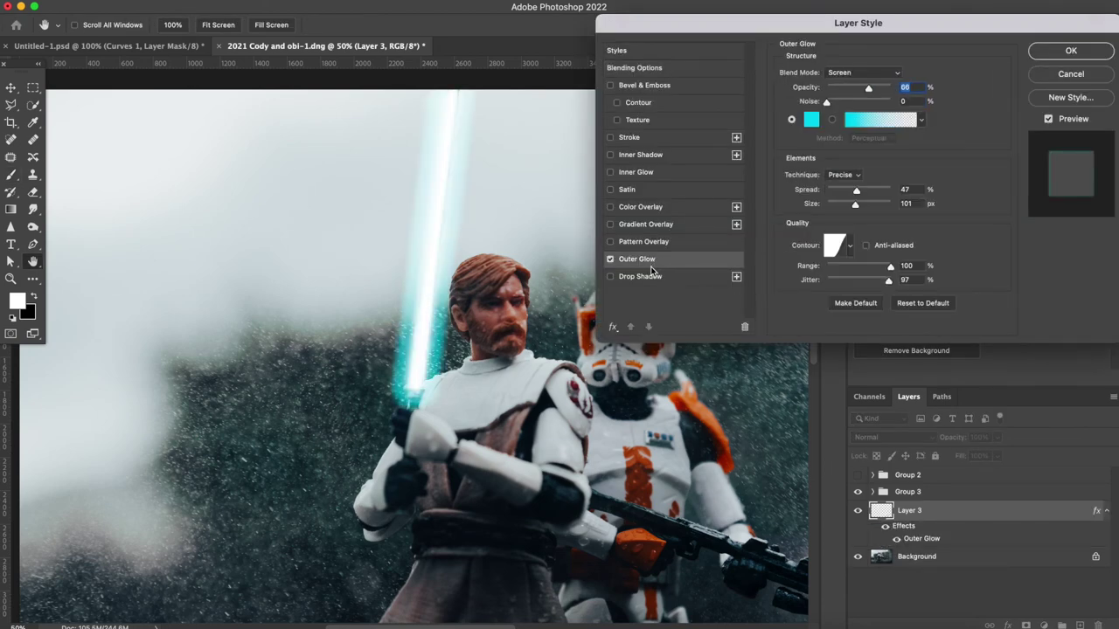
pyautogui.moveTo(865, 90); pyautogui.dragTo(857, 90)
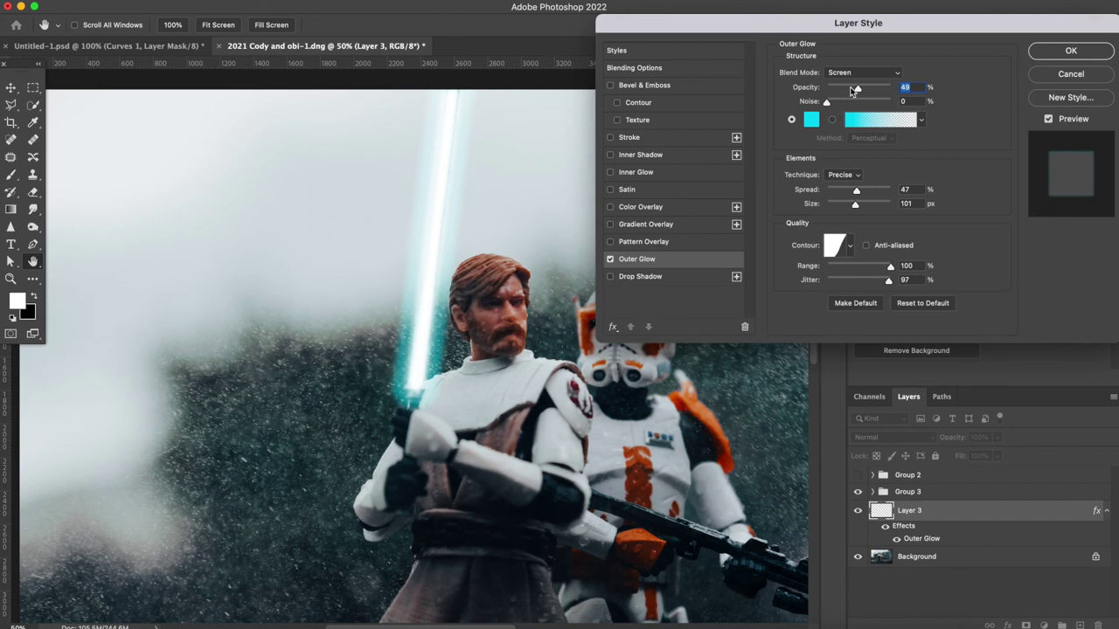
pyautogui.moveTo(853, 91); pyautogui.dragTo(846, 91)
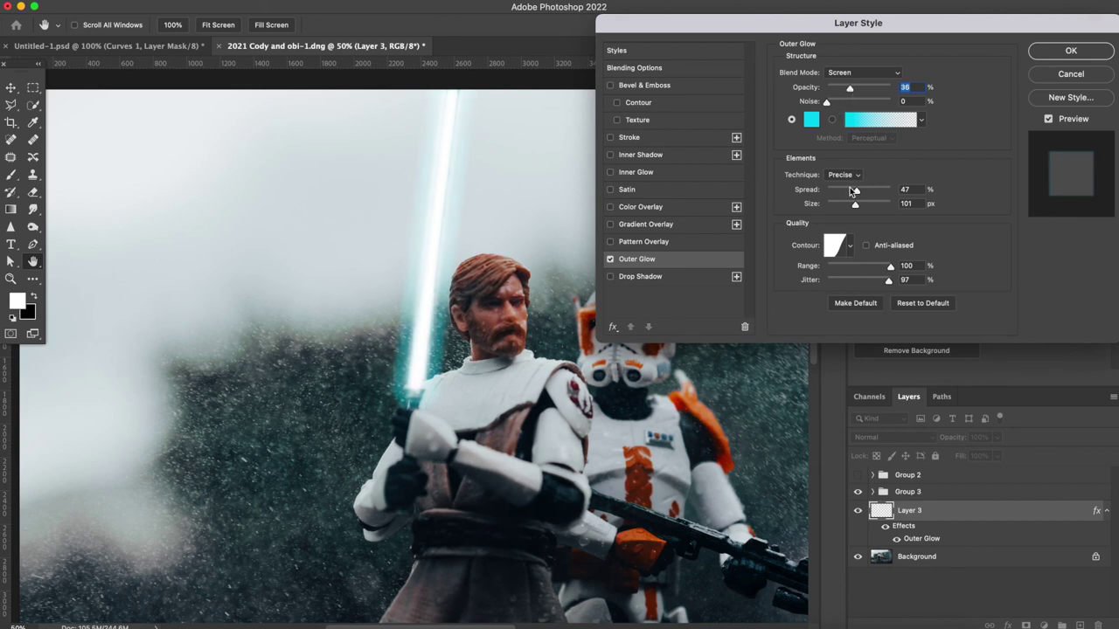
pyautogui.moveTo(852, 190); pyautogui.dragTo(863, 203)
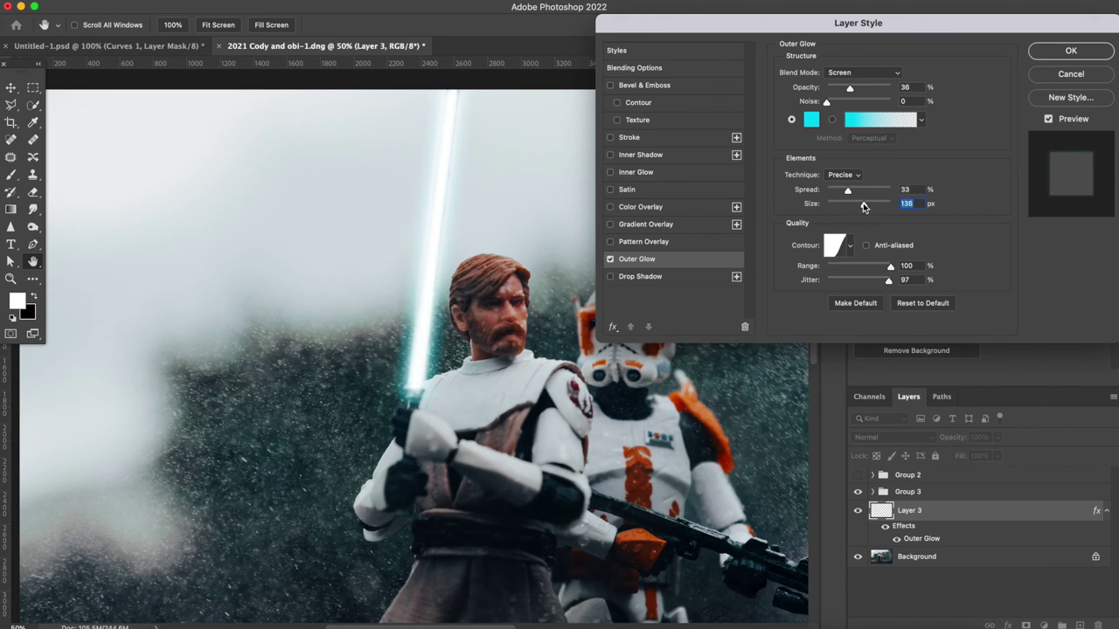
# Set the outer glow colour to a saturated blue (#229de4) and apply the style
pyautogui.click(811, 120)
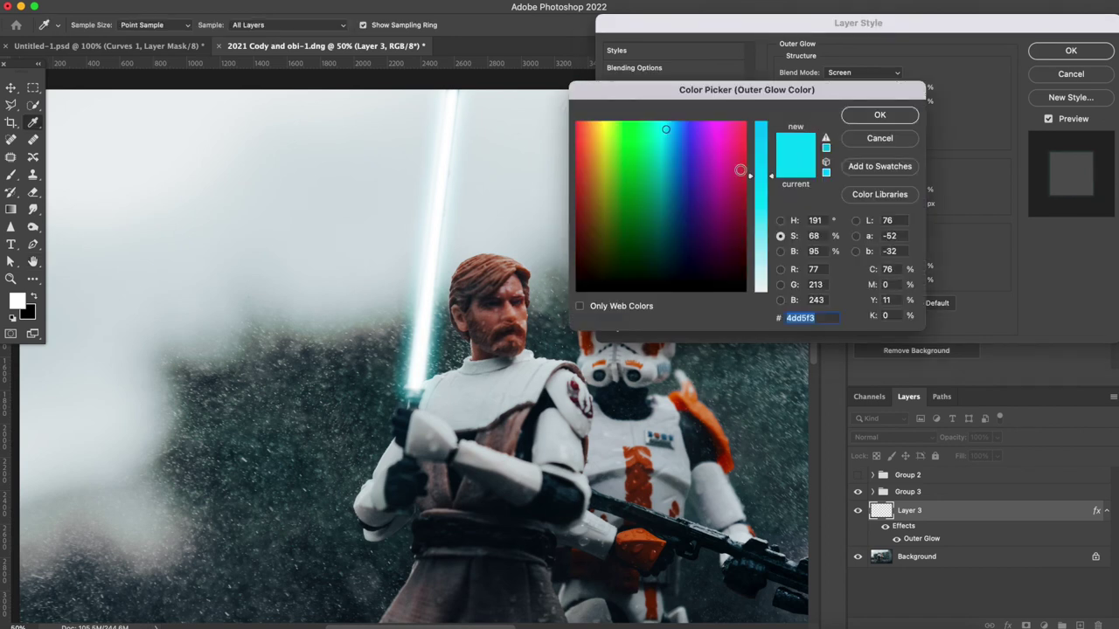
pyautogui.click(671, 135)
pyautogui.moveTo(672, 135); pyautogui.dragTo(672, 139)
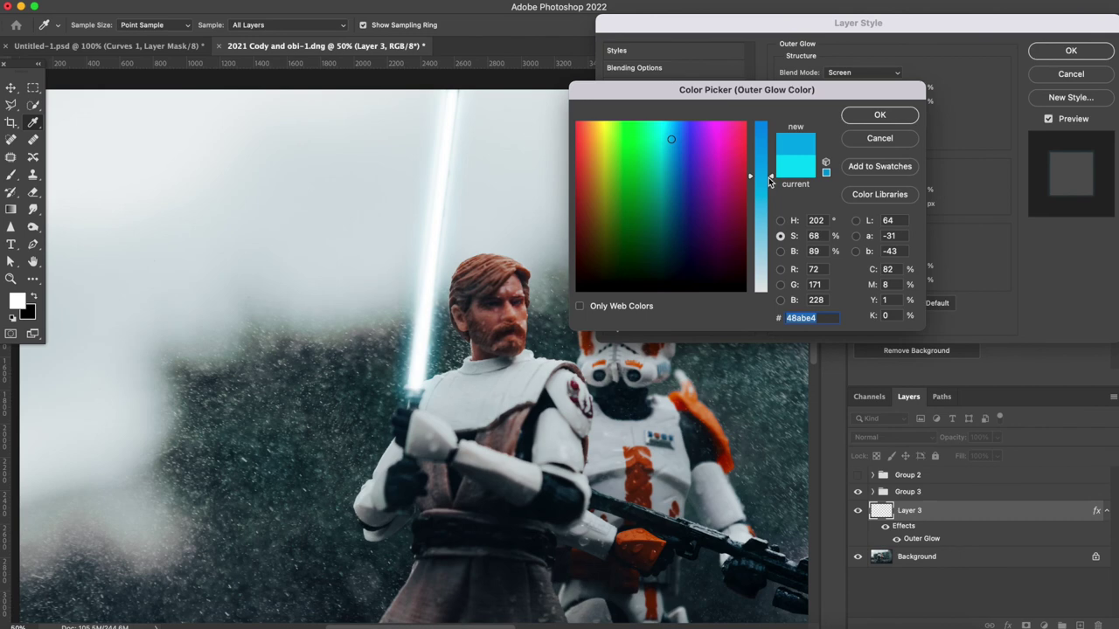
pyautogui.moveTo(770, 176); pyautogui.dragTo(763, 157)
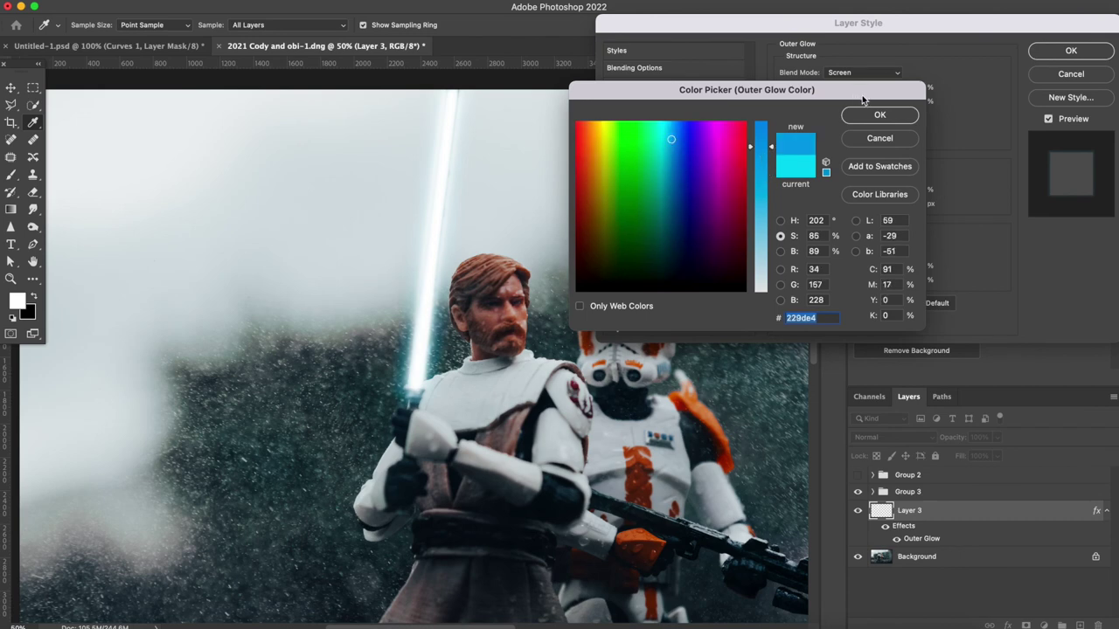
pyautogui.click(881, 117)
pyautogui.click(1051, 51)
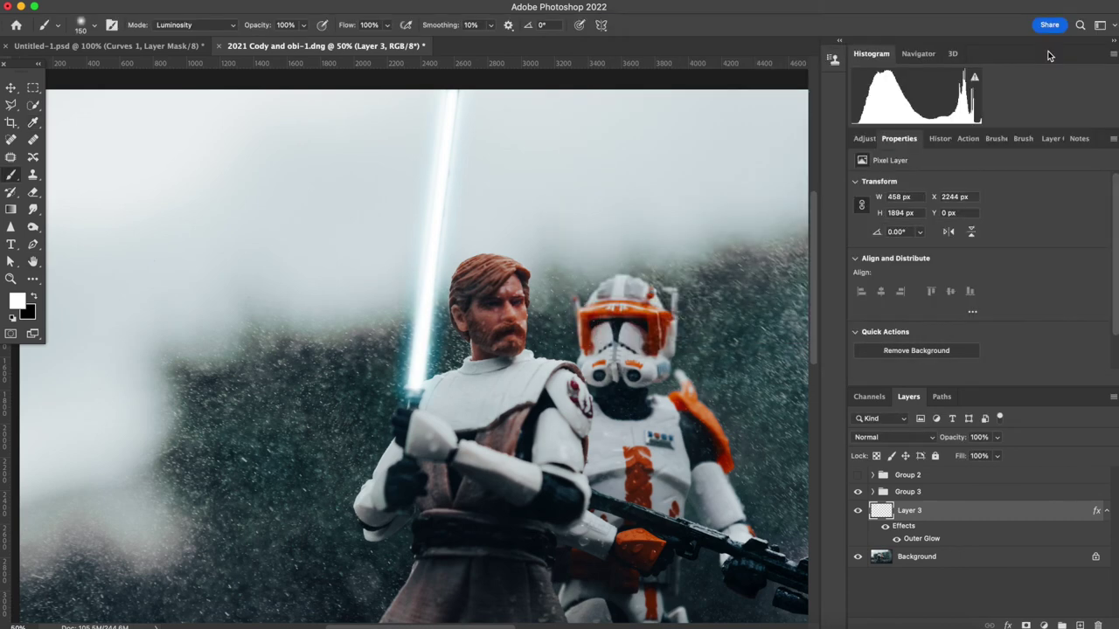
pyautogui.press('[')
pyautogui.press('[')
pyautogui.press('[')
pyautogui.press('[')
pyautogui.press('[')
pyautogui.press('[')
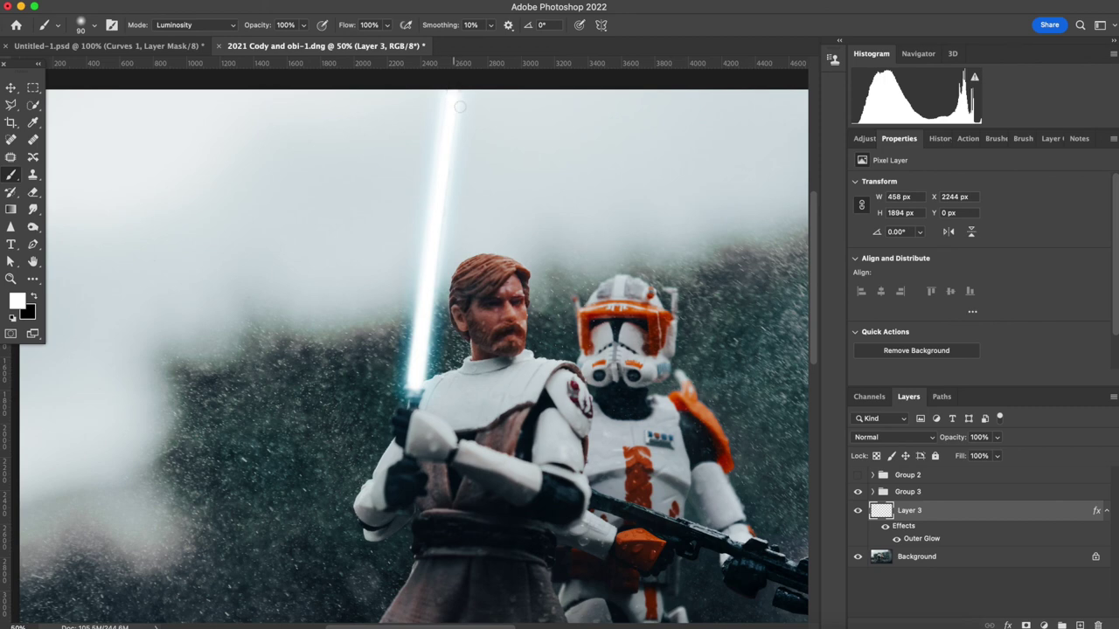
pyautogui.scroll(-4, 463, 232)
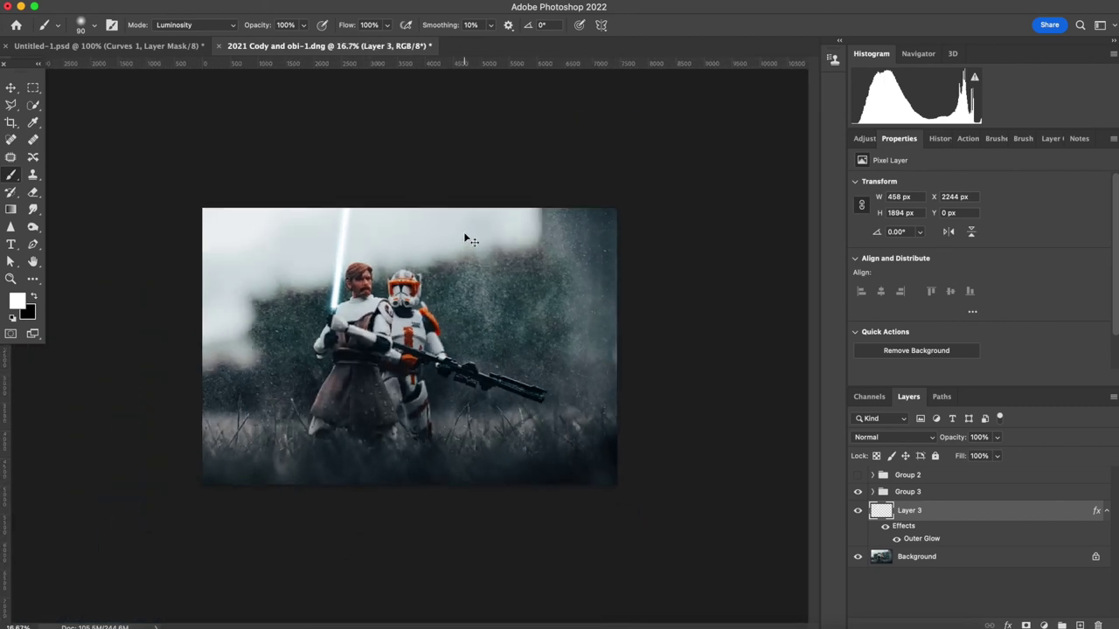
pyautogui.scroll(3, 463, 232)
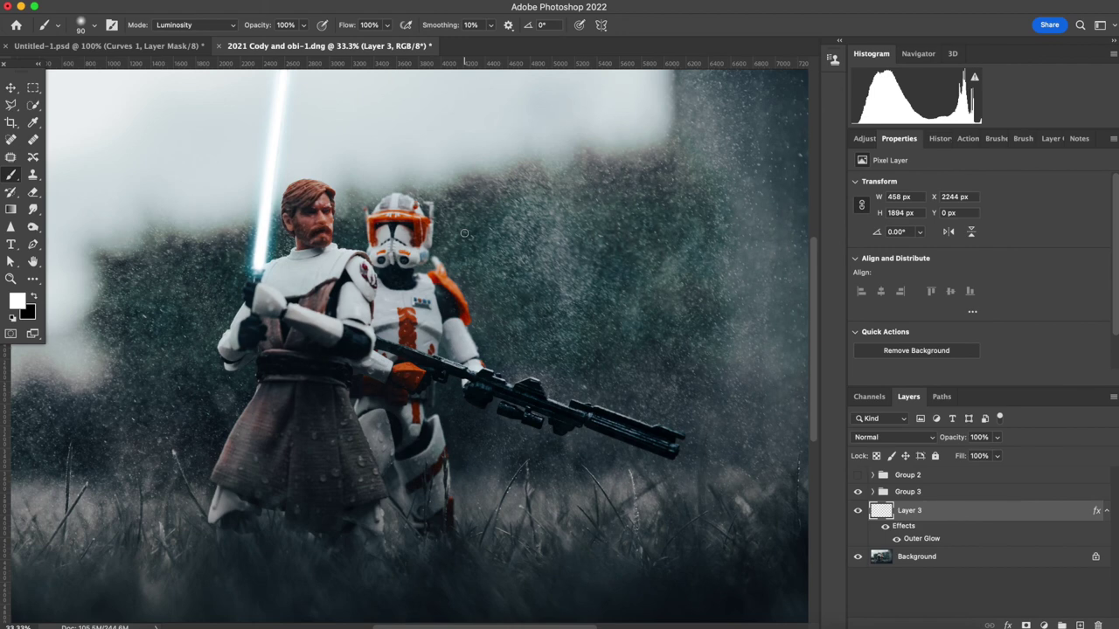